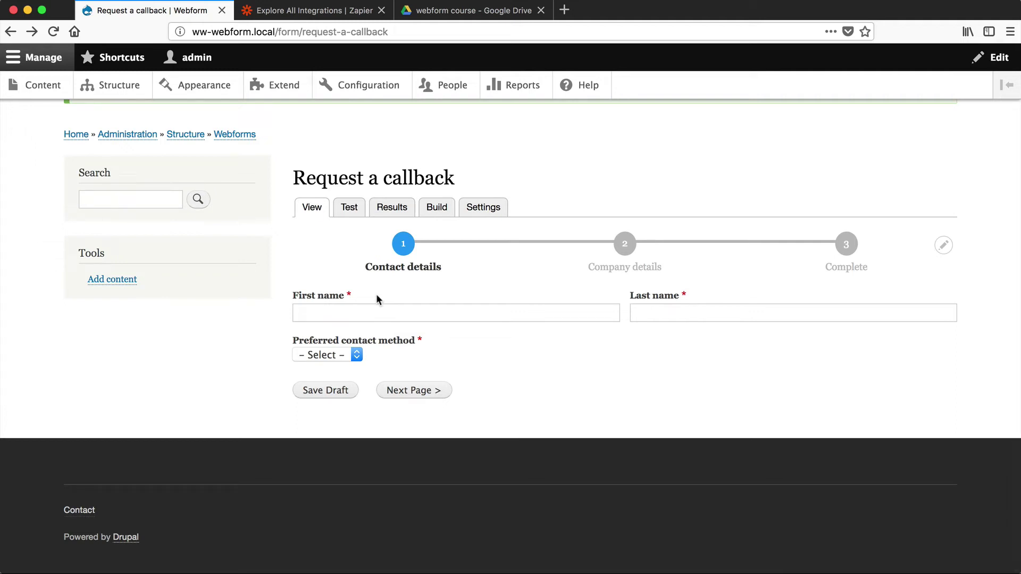
# Look through the webform's Results, Download and Clear pages, ending on its submission Log table.
pyautogui.click(389, 210)
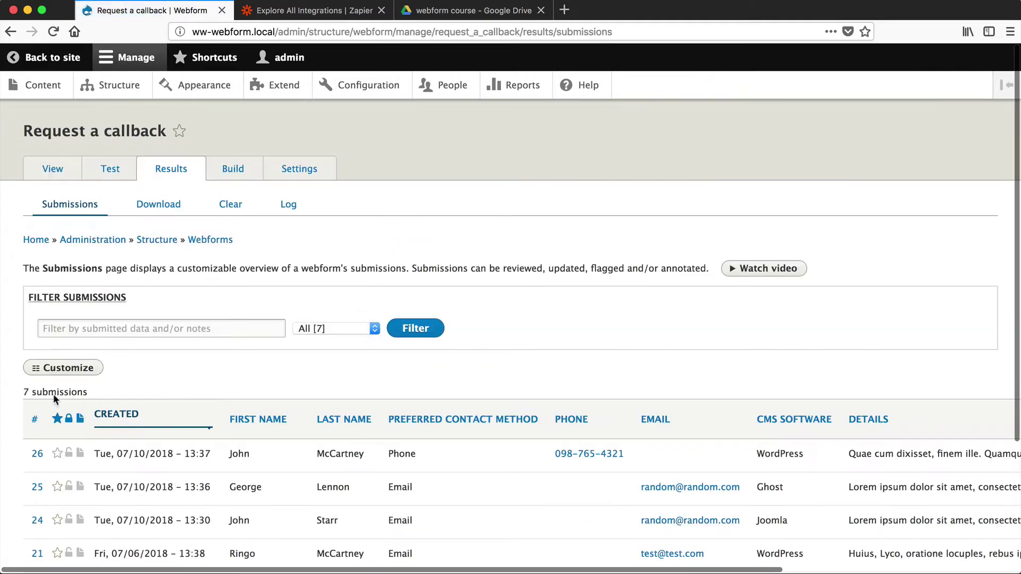
pyautogui.click(158, 204)
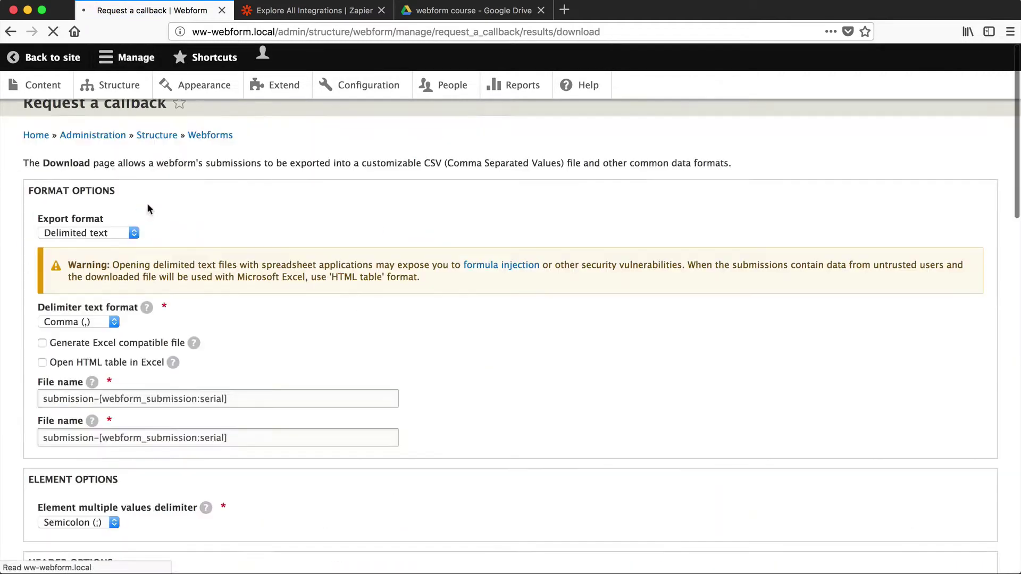
pyautogui.scroll(-15, 279, 351)
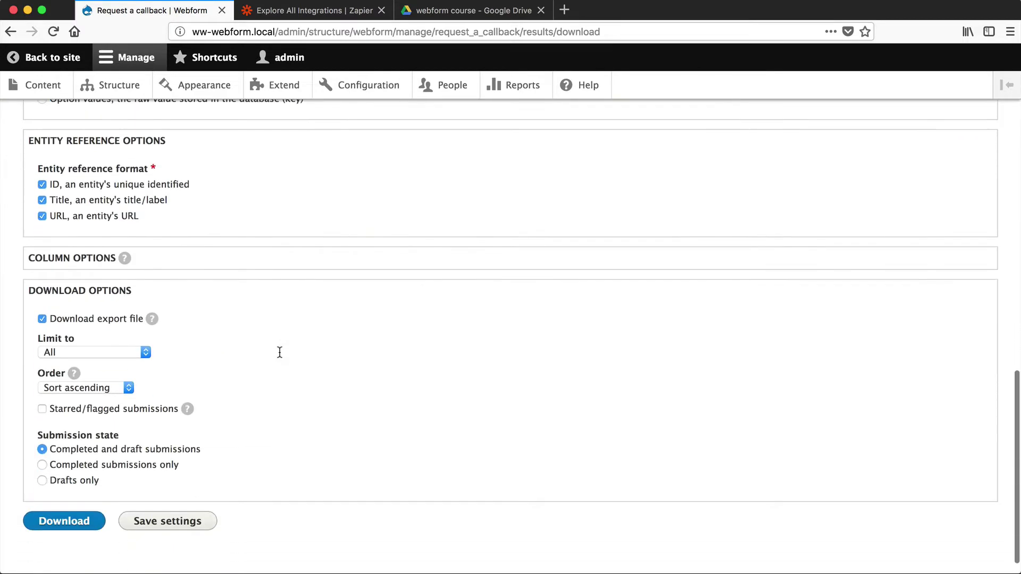
pyautogui.scroll(15, 232, 225)
pyautogui.click(230, 205)
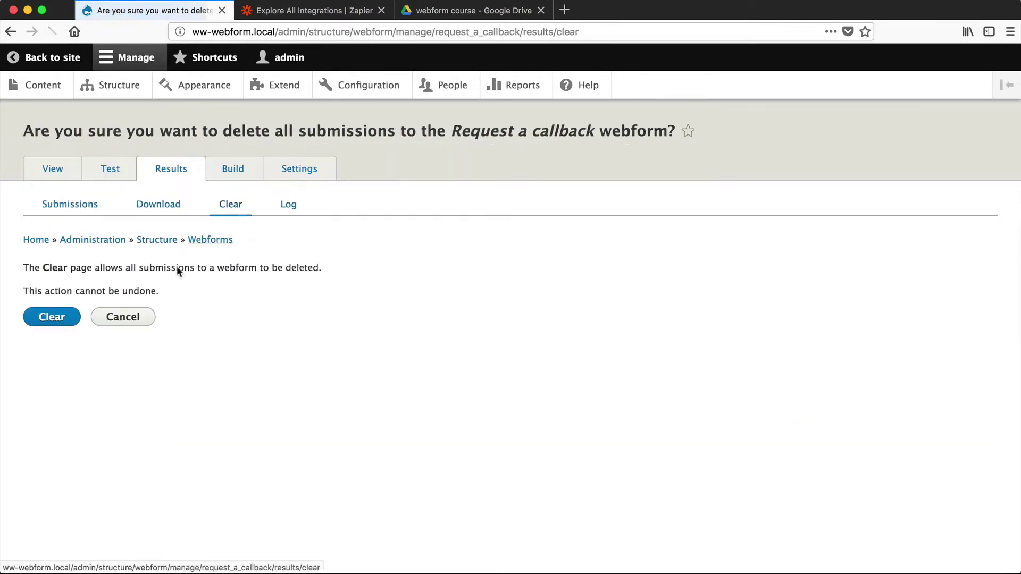
pyautogui.click(288, 204)
pyautogui.scroll(-8, 285, 371)
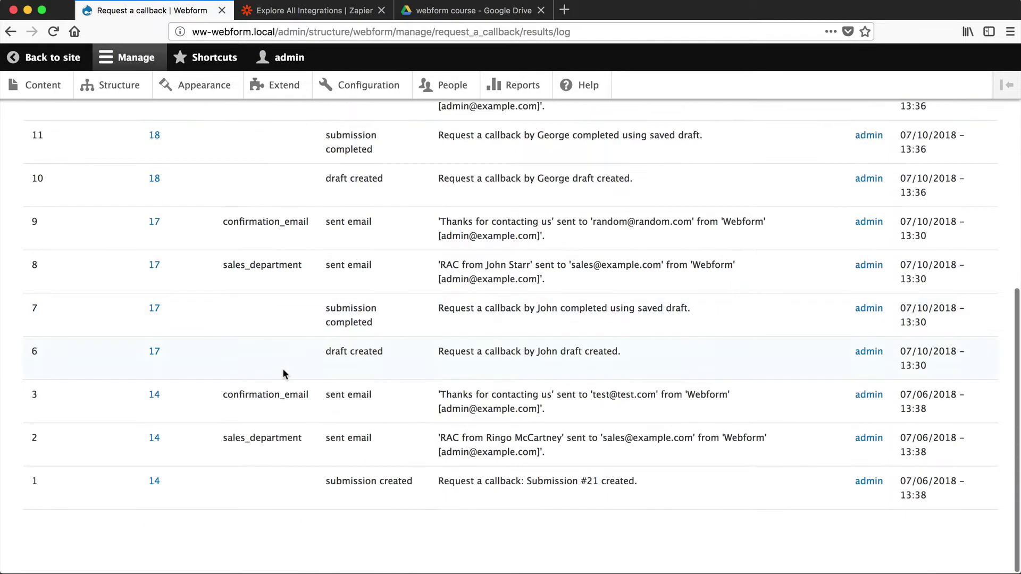
pyautogui.scroll(8, 283, 374)
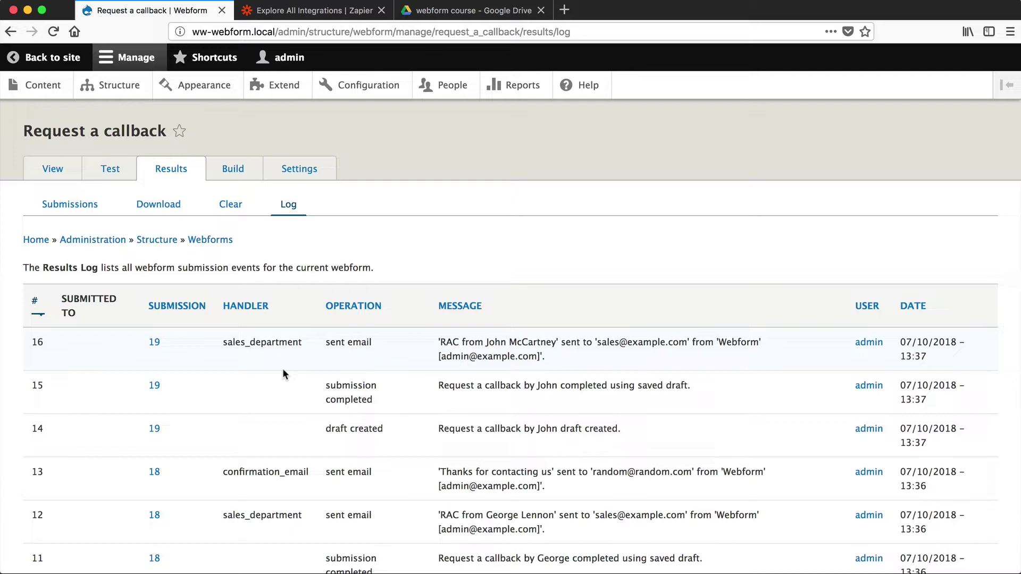
# Switch to the 'Explore All Integrations | Zapier' browser tab.
pyautogui.hotkey('ctrl', 'Tab')
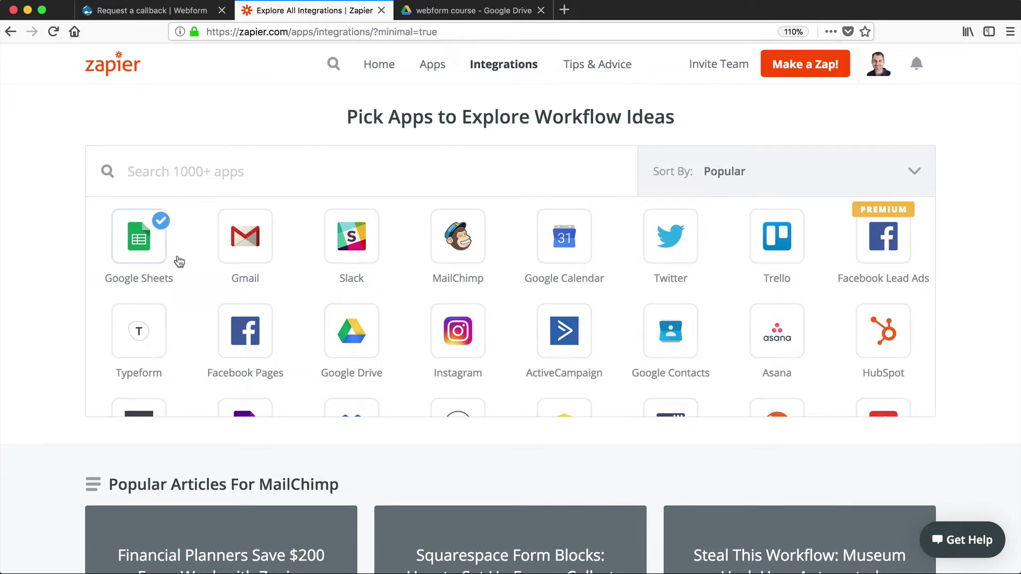
# Select Gmail and Slack in the app grid and scroll through their Perfect Matches to App Details.
pyautogui.click(244, 256)
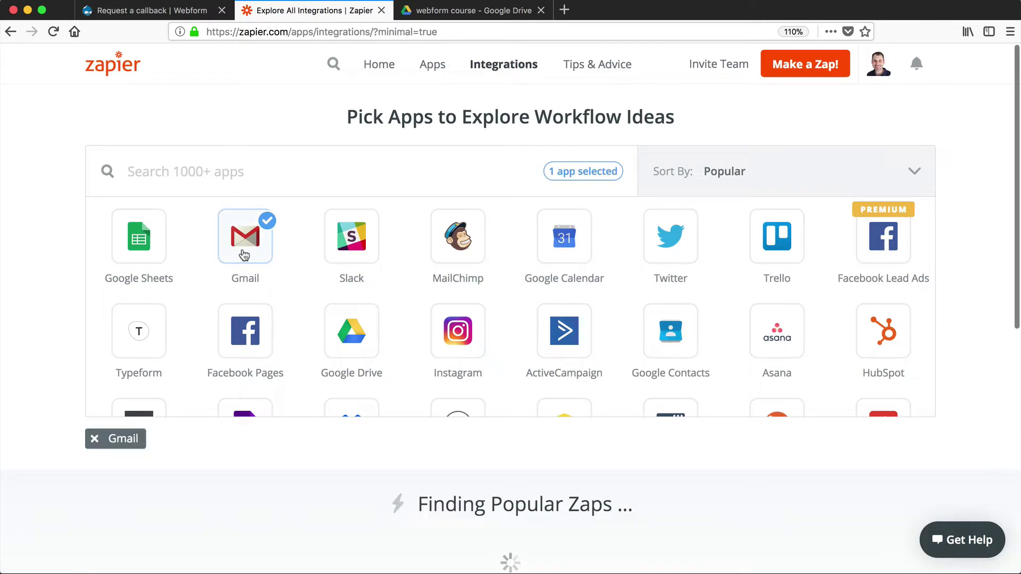
pyautogui.click(362, 259)
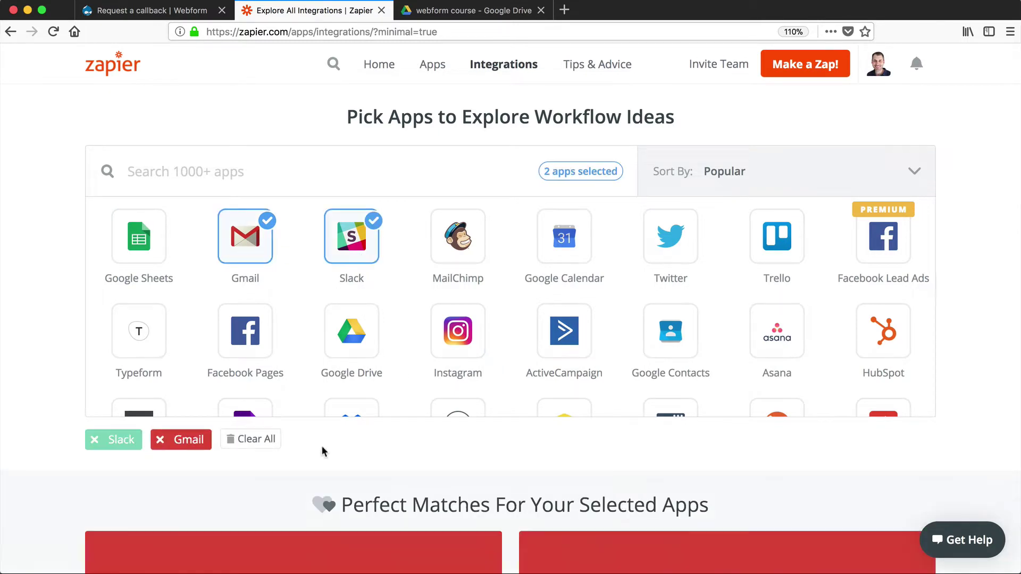
pyautogui.scroll(-4, 322, 445)
pyautogui.scroll(-2, 323, 446)
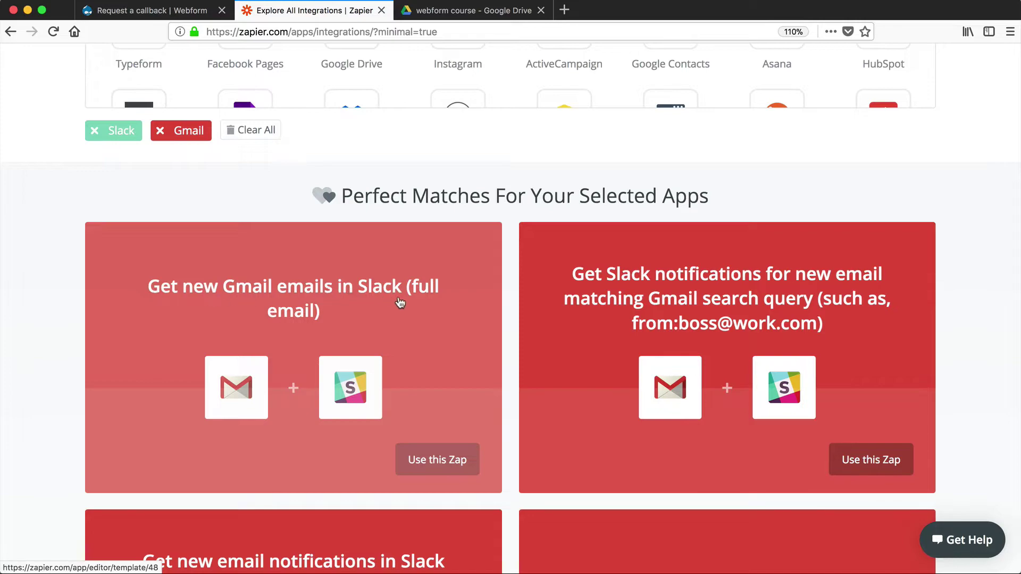
pyautogui.scroll(-1, 330, 455)
pyautogui.scroll(-20, 330, 455)
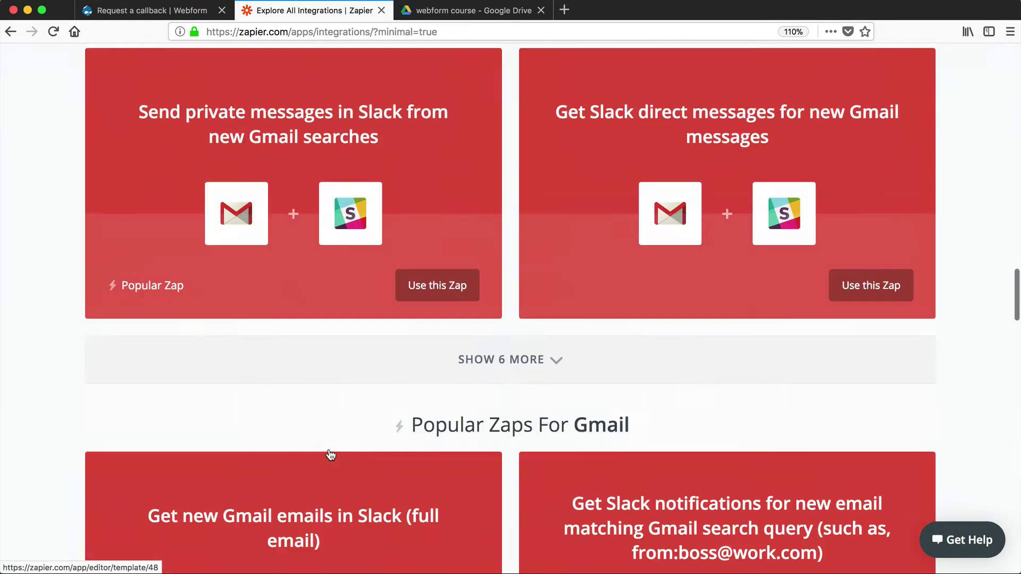
pyautogui.scroll(-3, 330, 455)
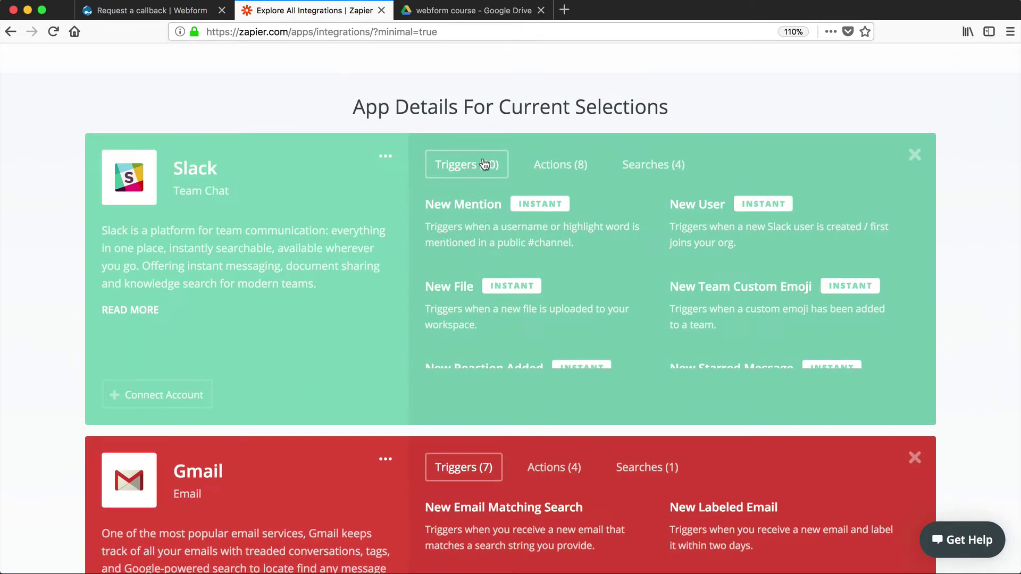
# Review the Actions and Searches lists on both the Slack and Gmail app cards.
pyautogui.click(553, 168)
pyautogui.click(654, 165)
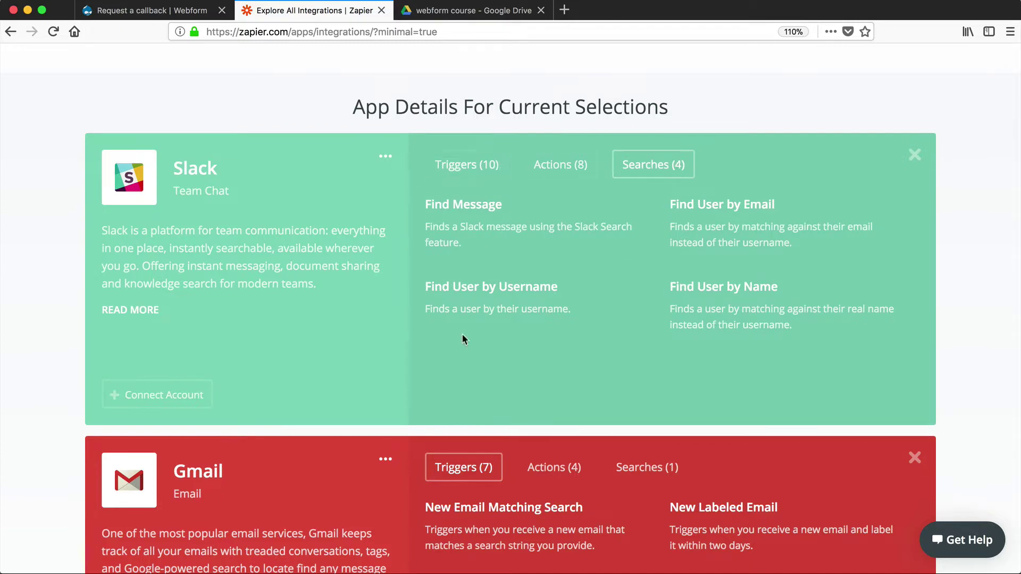
pyautogui.scroll(-5, 462, 334)
pyautogui.scroll(-3, 485, 382)
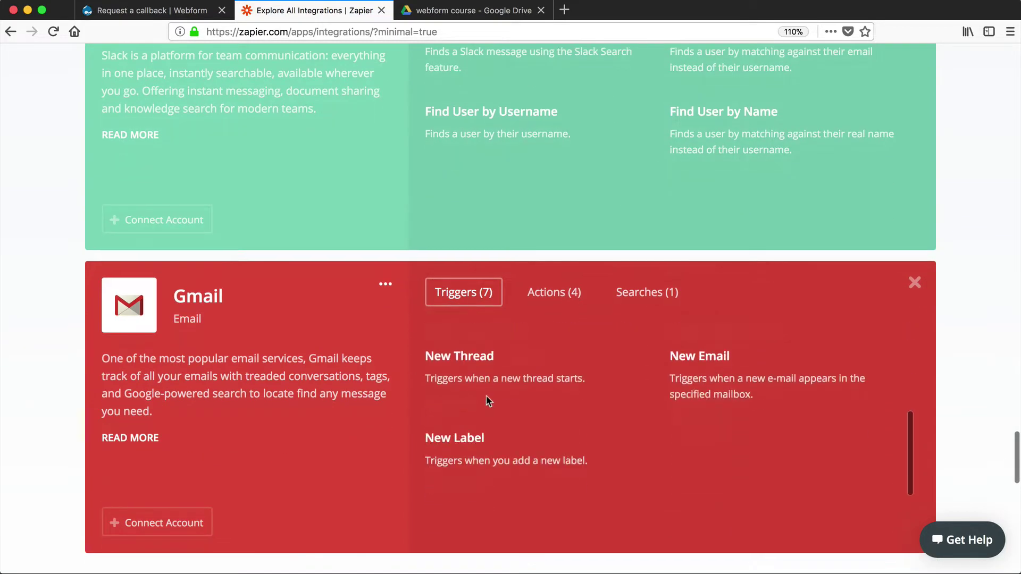
pyautogui.click(552, 288)
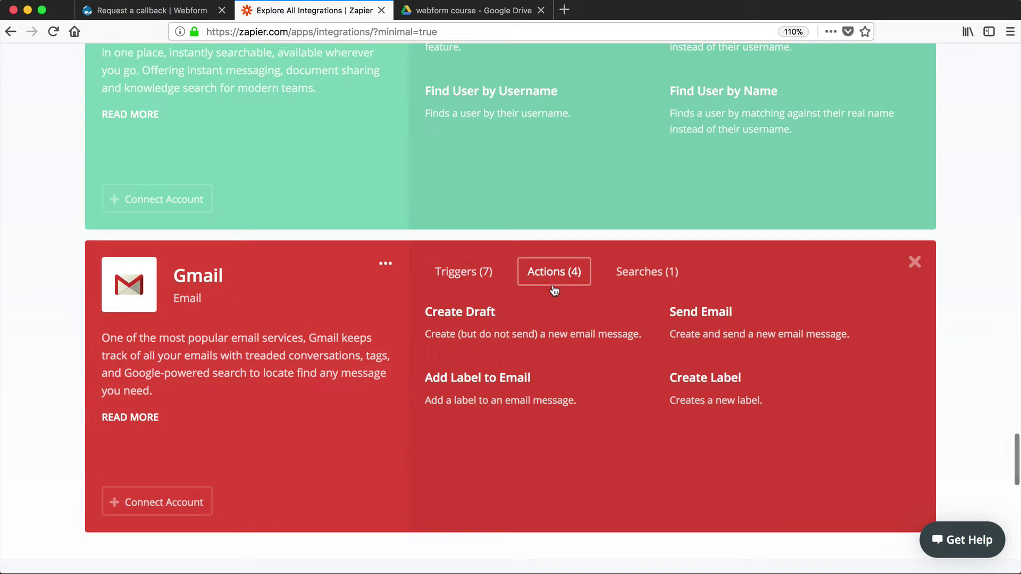
pyautogui.click(641, 274)
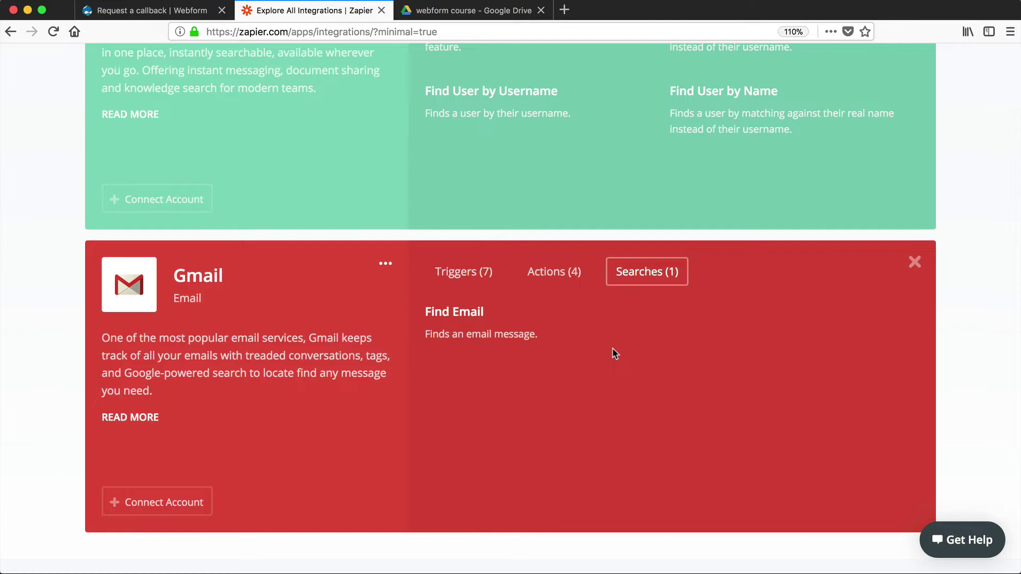
pyautogui.scroll(10, 613, 353)
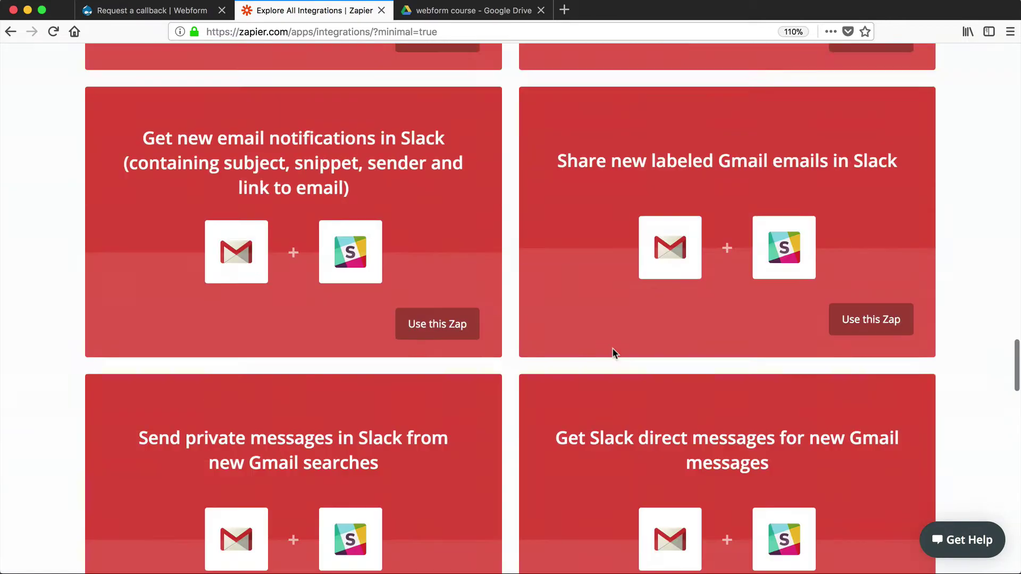
pyautogui.scroll(-4, 612, 353)
pyautogui.scroll(10, 612, 353)
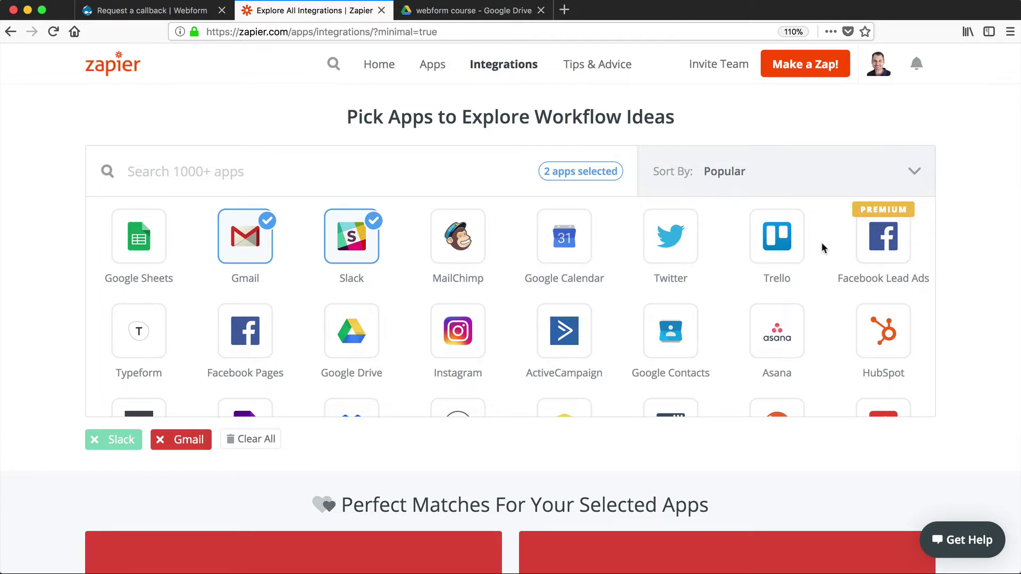
# Start a new Zap whose trigger is Webhooks by Zapier Catch Hook.
pyautogui.click(808, 65)
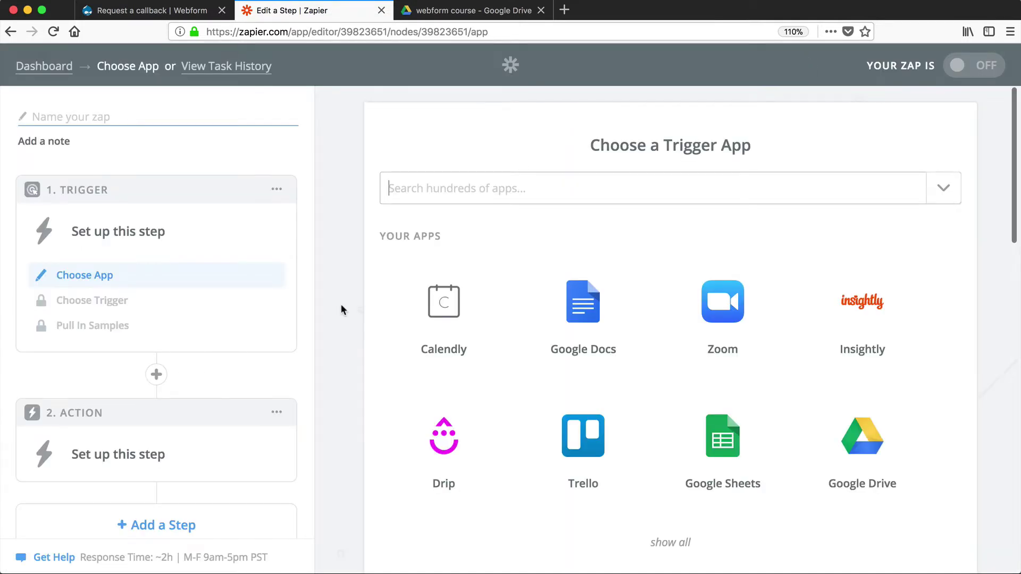
pyautogui.scroll(-6, 343, 314)
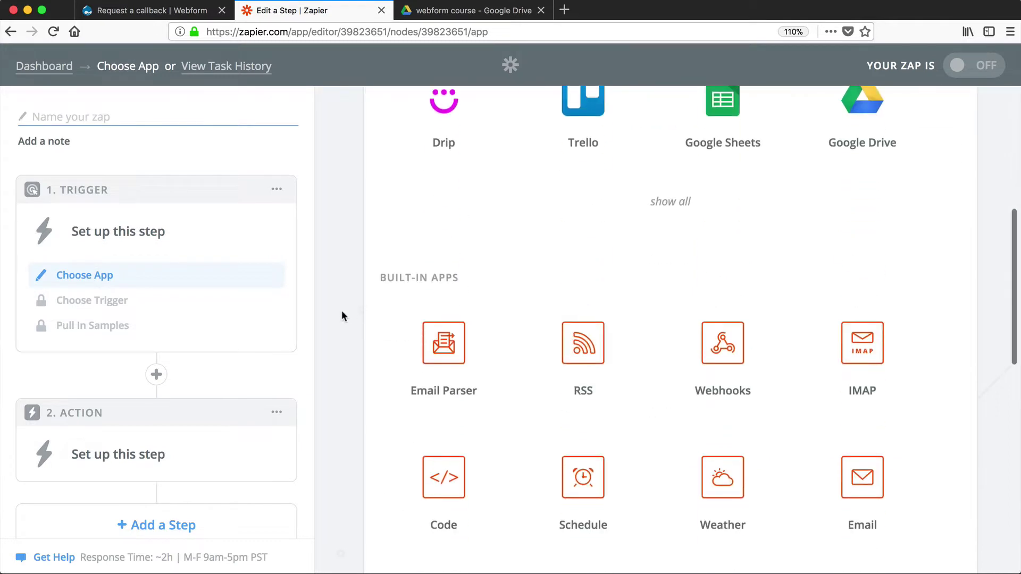
pyautogui.scroll(-1, 341, 315)
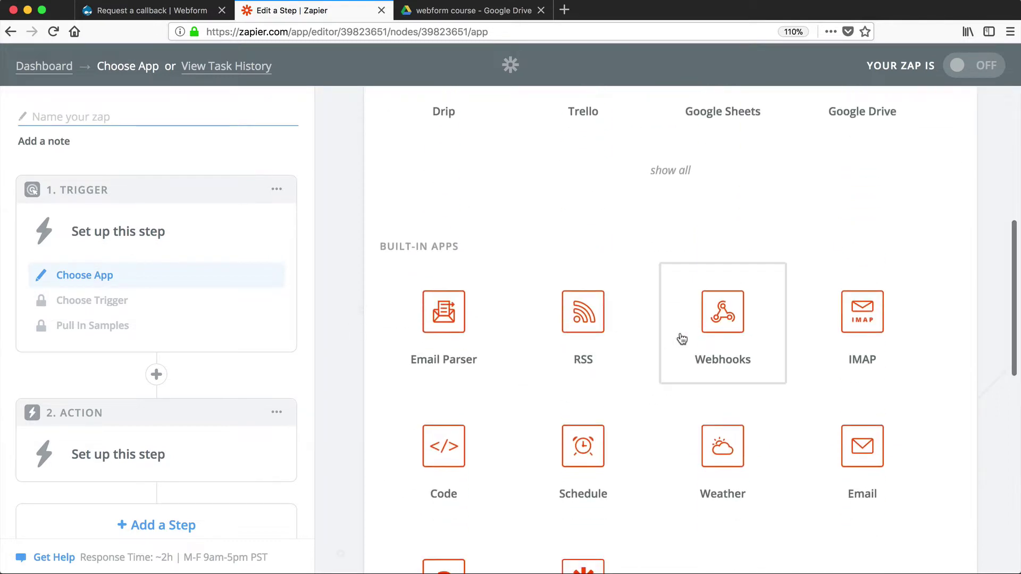
pyautogui.click(698, 335)
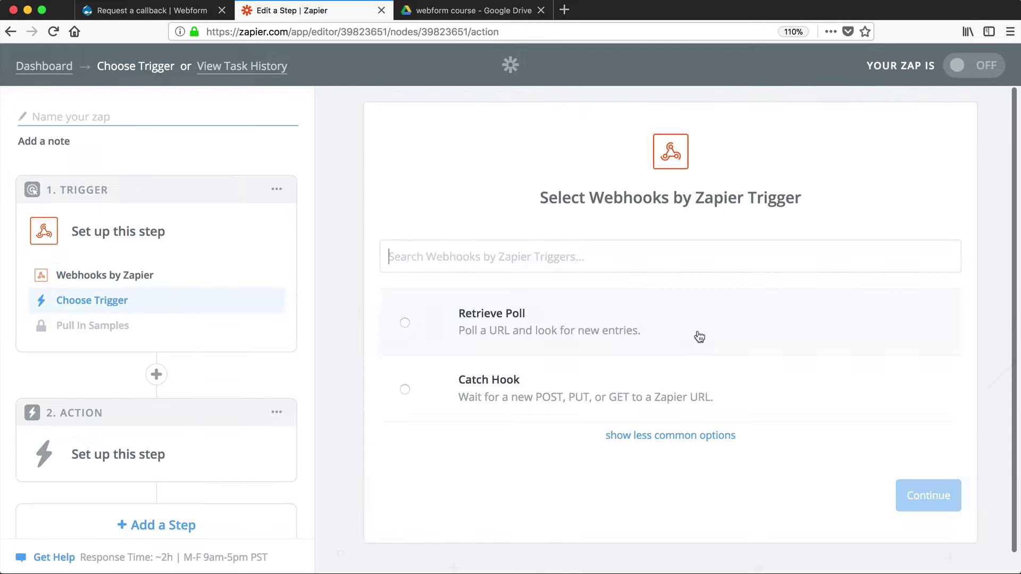
pyautogui.click(500, 390)
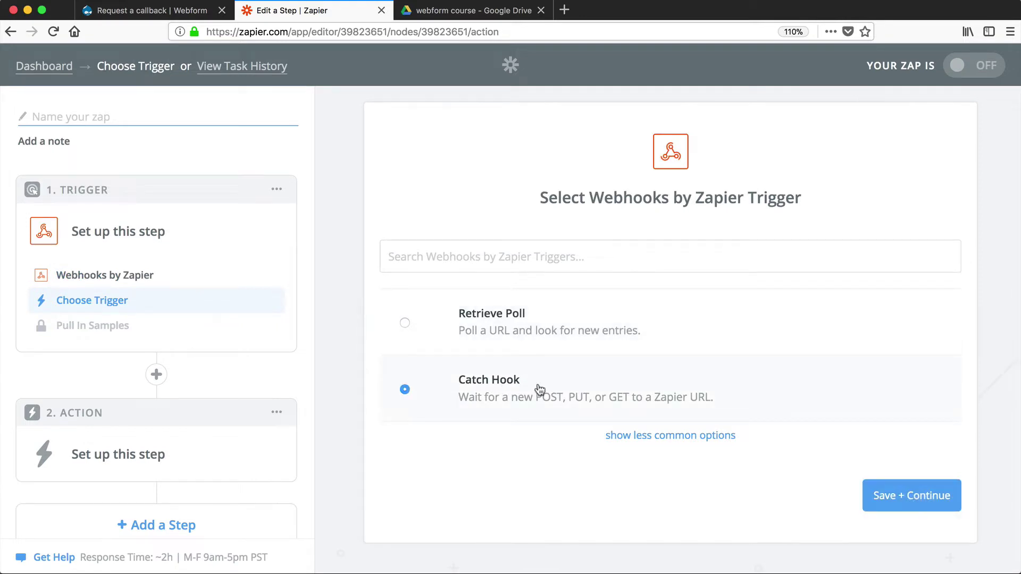
pyautogui.click(901, 489)
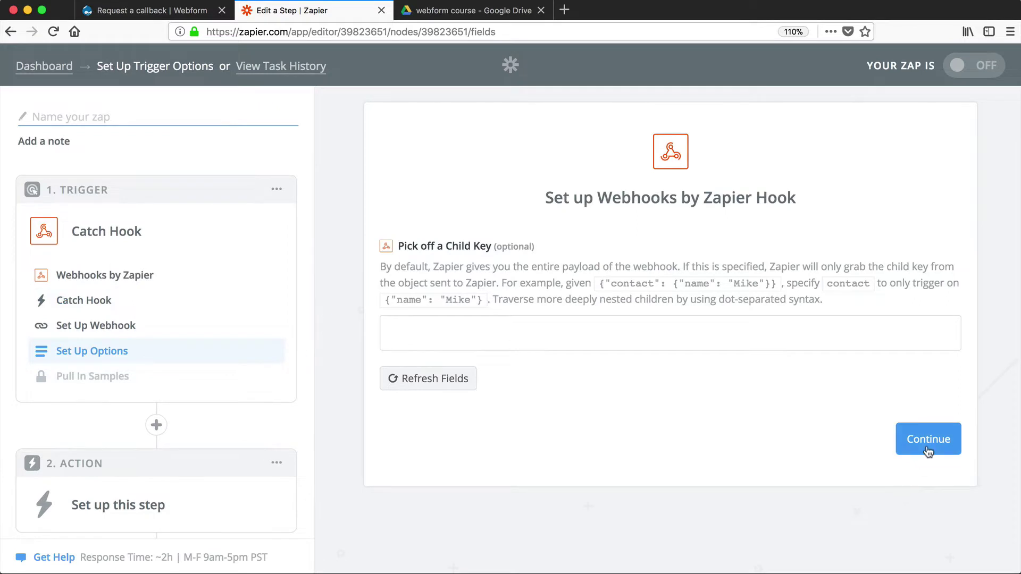
# Skip the optional child key setting and copy the generated custom webhook URL.
pyautogui.click(927, 445)
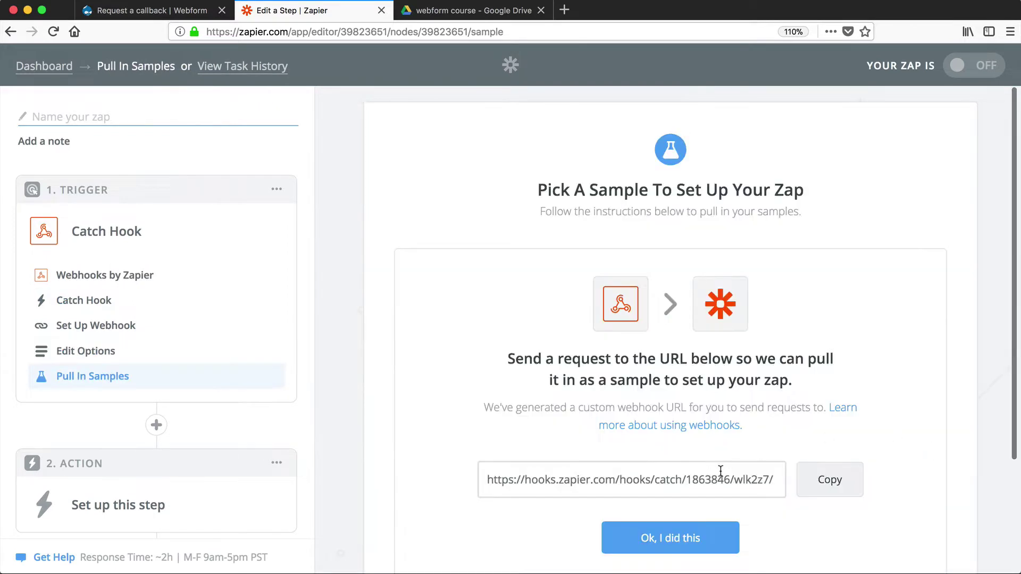
pyautogui.click(830, 486)
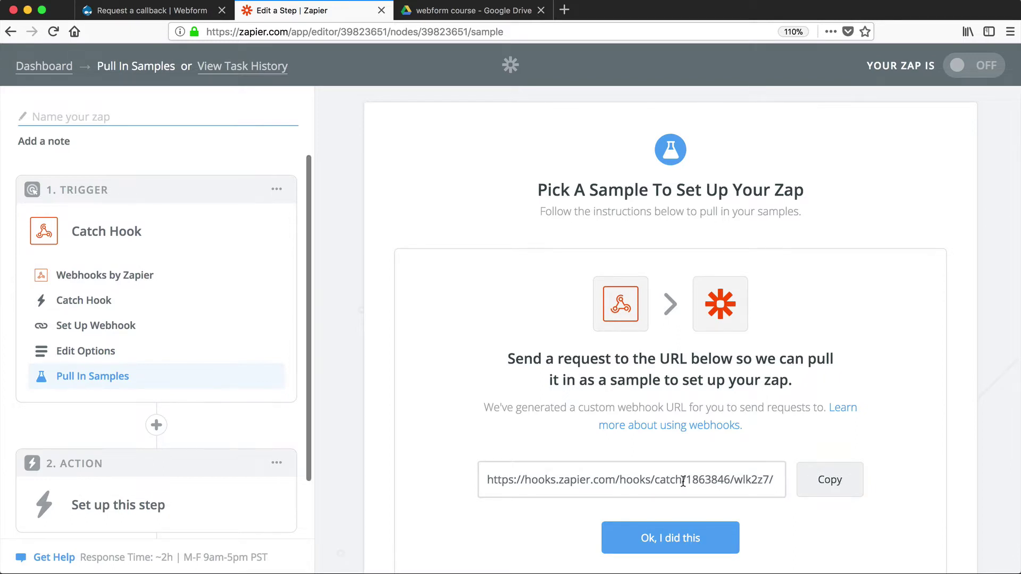
pyautogui.click(847, 480)
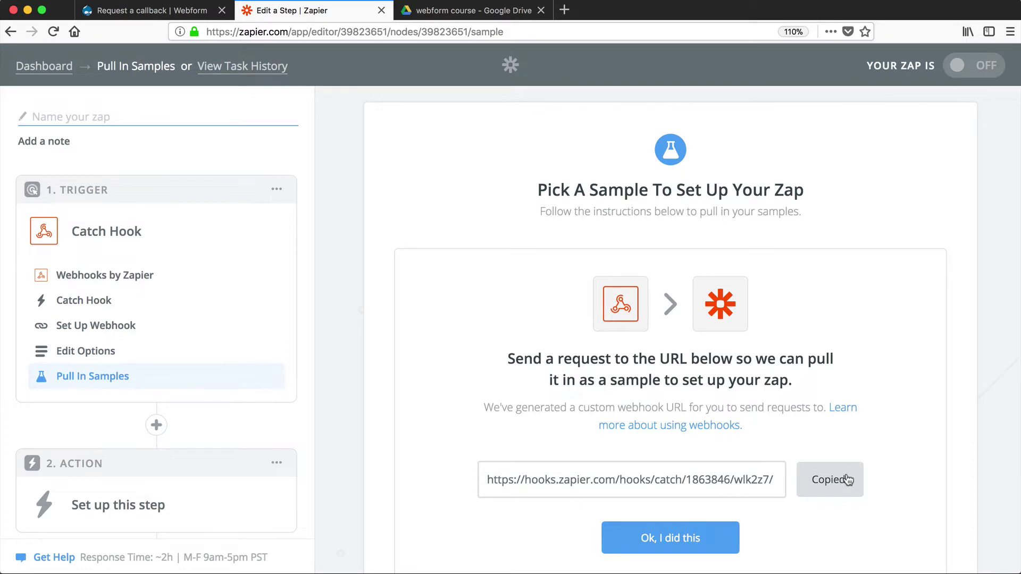
# Go to the webform's email/handler settings and add a Remote post handler.
pyautogui.click(191, 15)
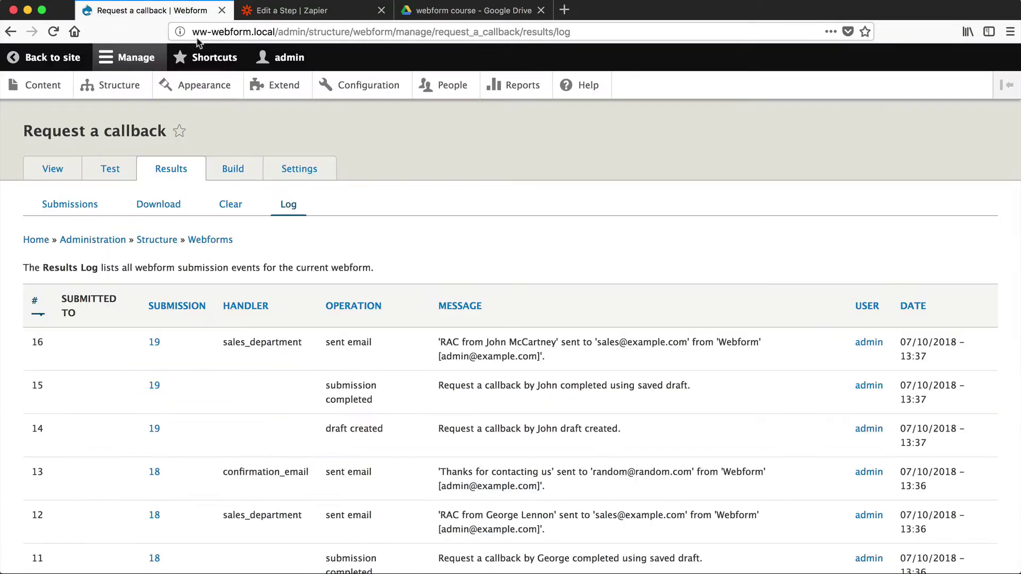
pyautogui.click(293, 169)
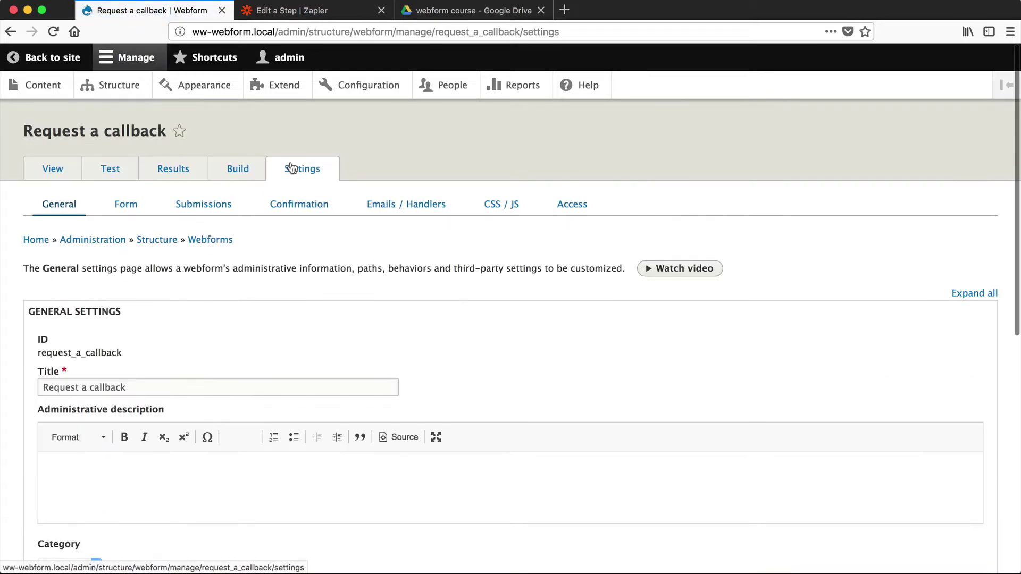
pyautogui.click(377, 205)
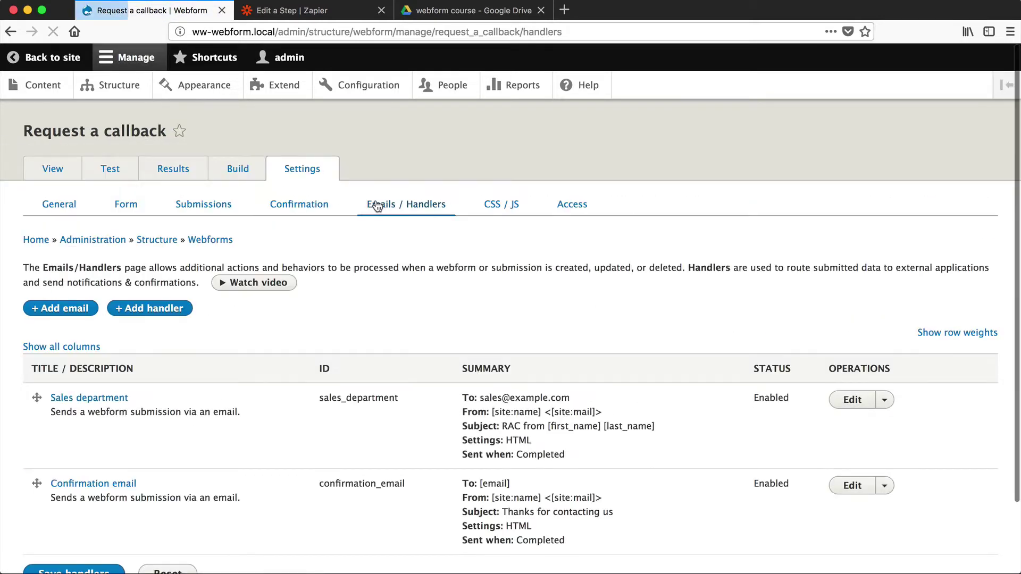
pyautogui.click(177, 310)
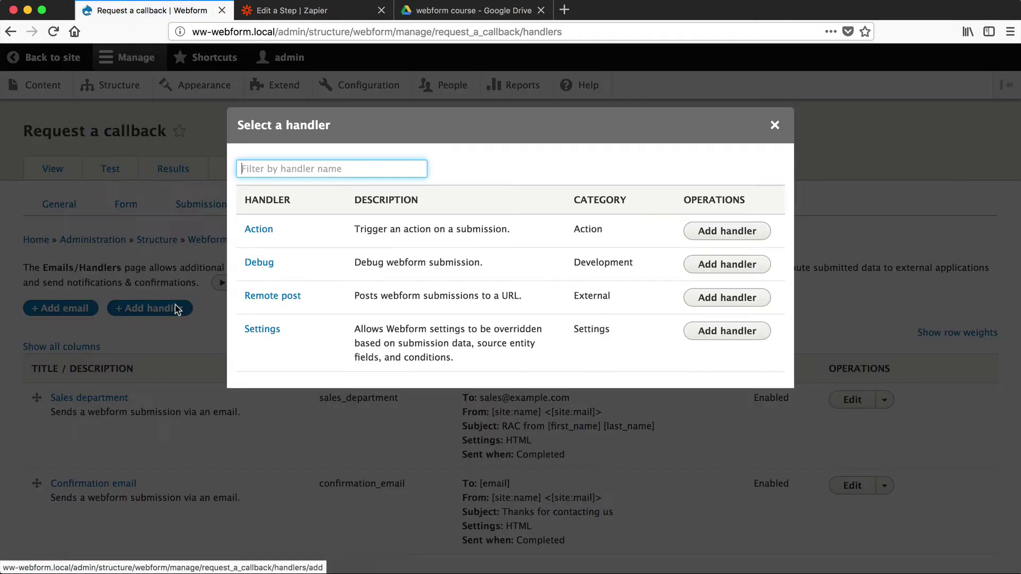
pyautogui.click(270, 297)
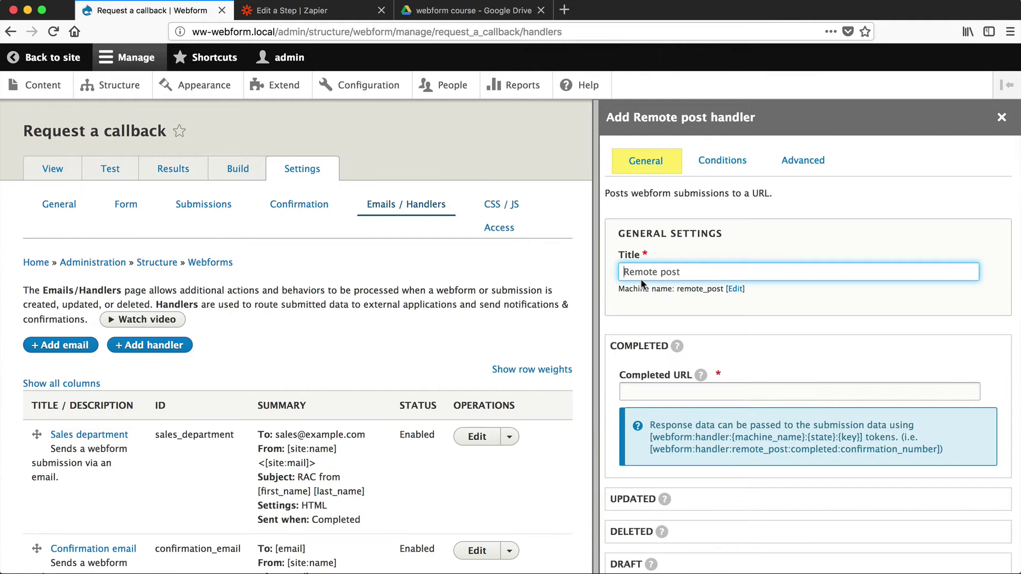
# Title the handler 'Zapier to Google sheets' and paste the webhook URL as its Completed URL.
pyautogui.tripleClick(643, 274)
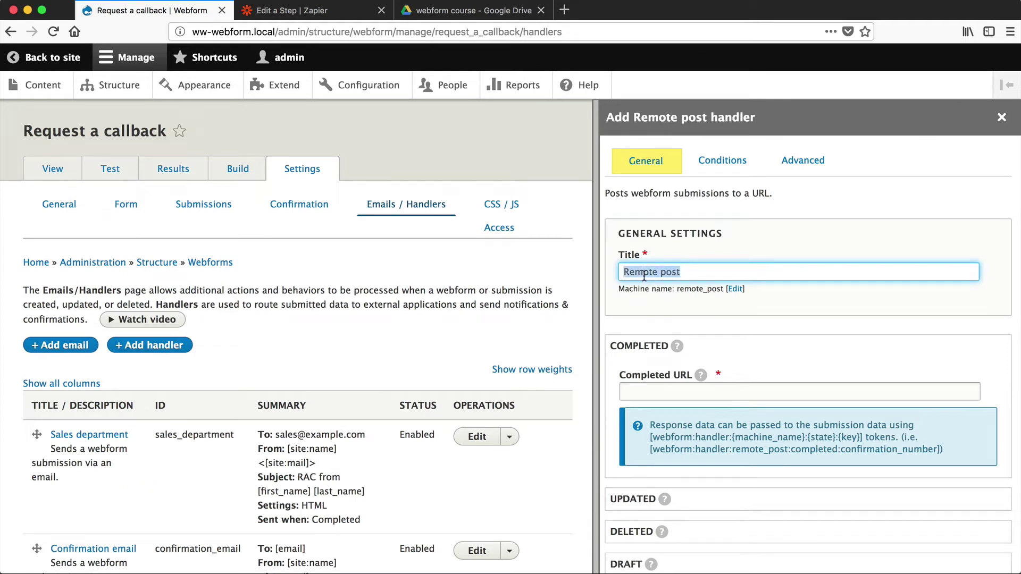
pyautogui.write('Zapier to')
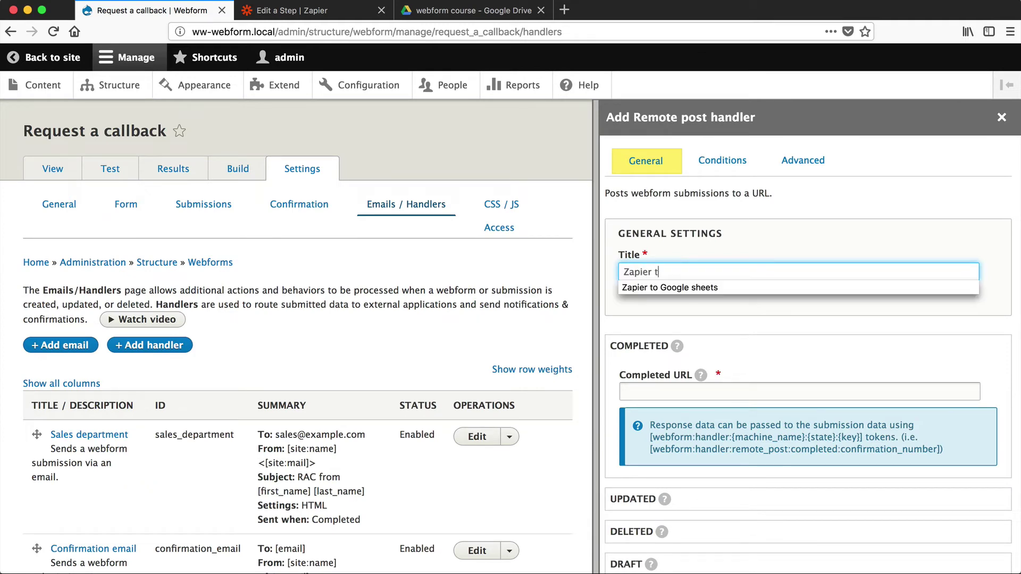
pyautogui.click(648, 288)
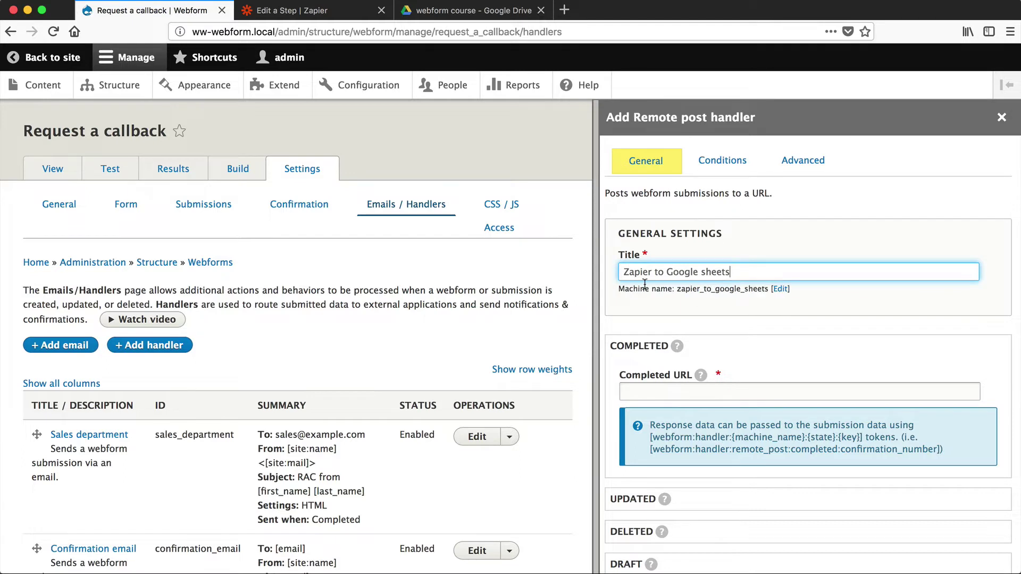
pyautogui.scroll(-2, 648, 289)
pyautogui.scroll(-2, 648, 289)
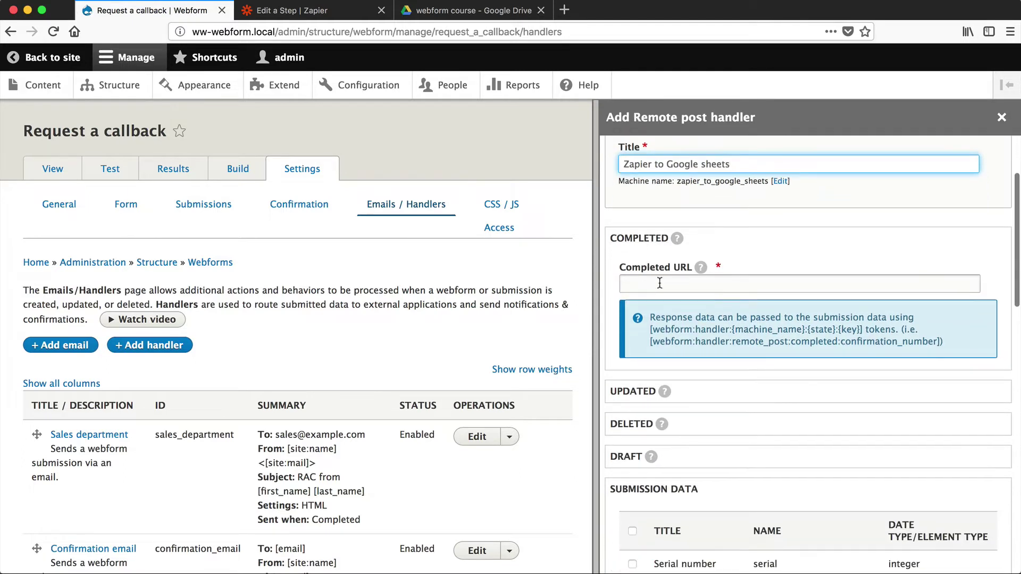
pyautogui.click(655, 283)
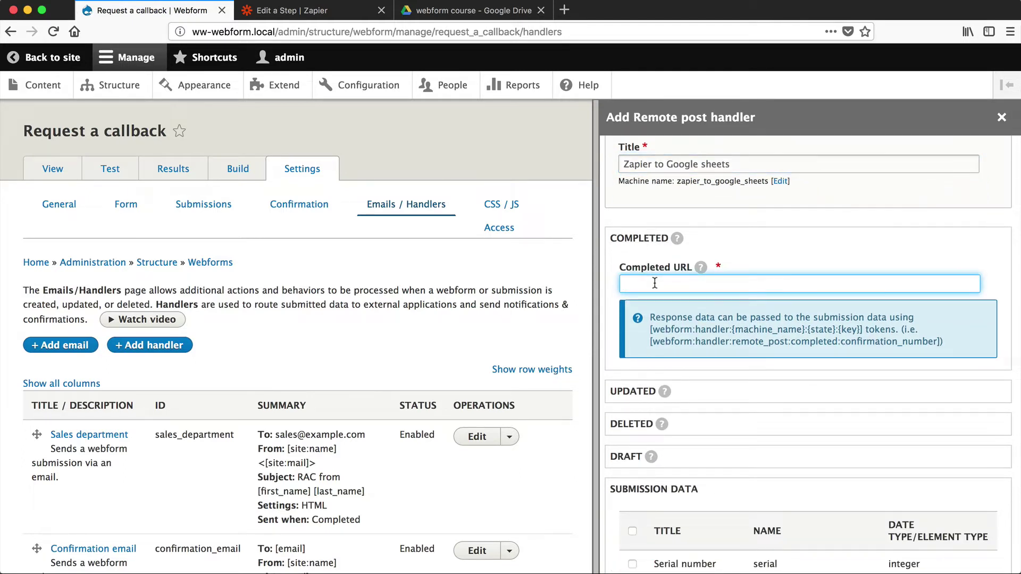
pyautogui.press('super+v')
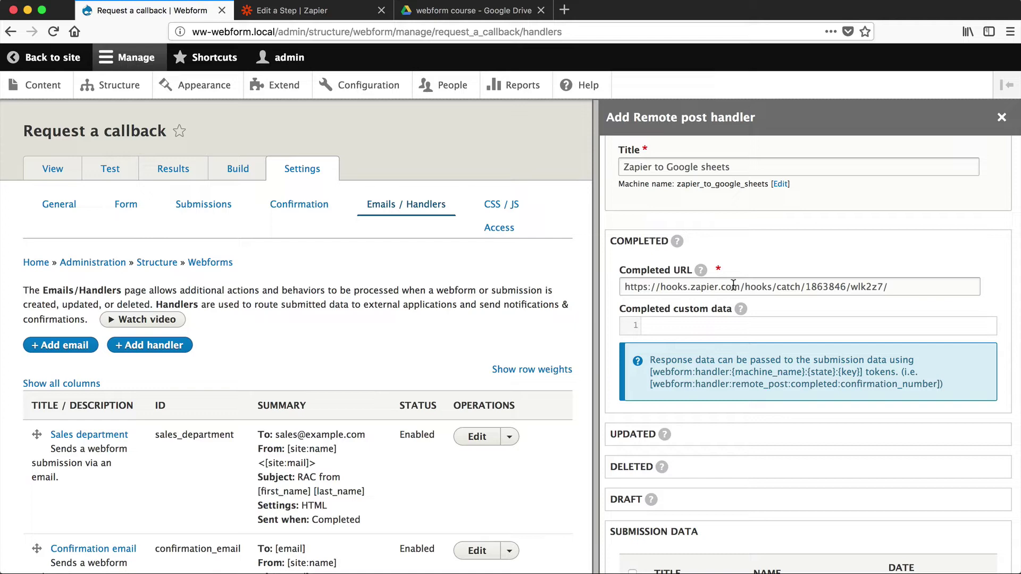
# Check the draft, deleted and updated URL sections, then save the handler and the handlers list.
pyautogui.click(627, 499)
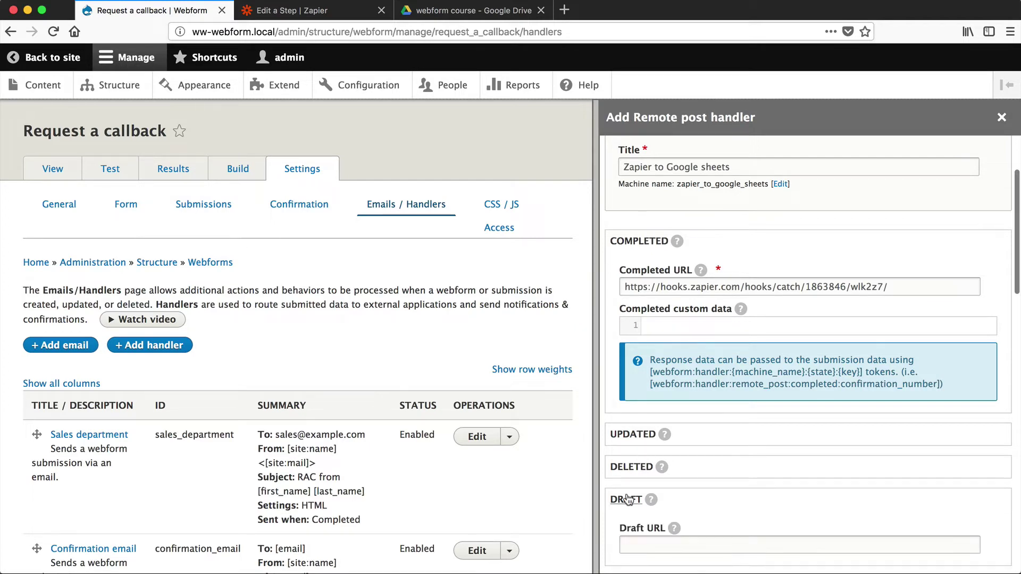
pyautogui.scroll(-3, 628, 498)
pyautogui.click(635, 325)
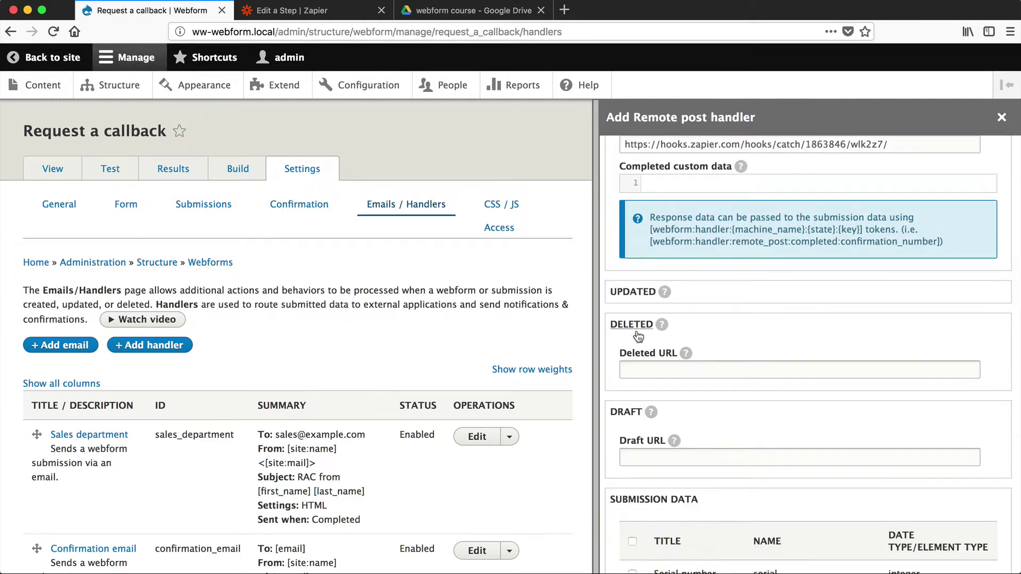
pyautogui.click(637, 327)
pyautogui.click(638, 292)
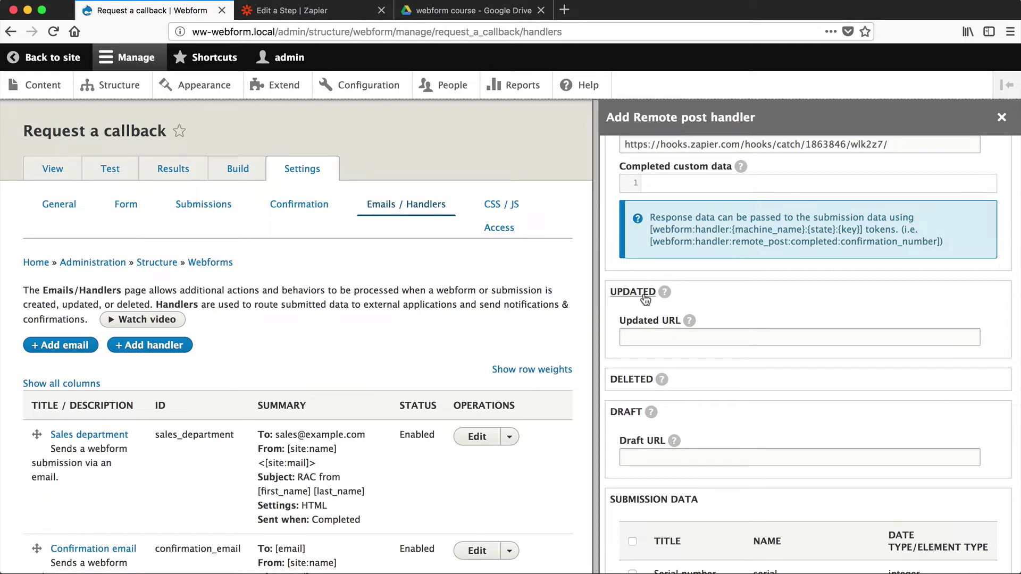
pyautogui.click(642, 294)
pyautogui.click(637, 355)
pyautogui.scroll(-5, 633, 362)
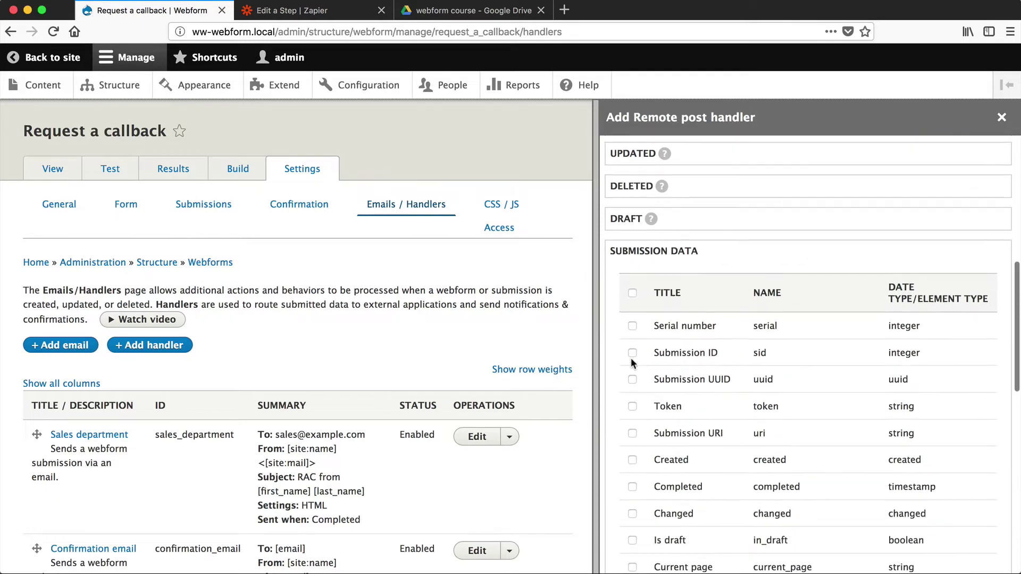
pyautogui.scroll(-10, 633, 363)
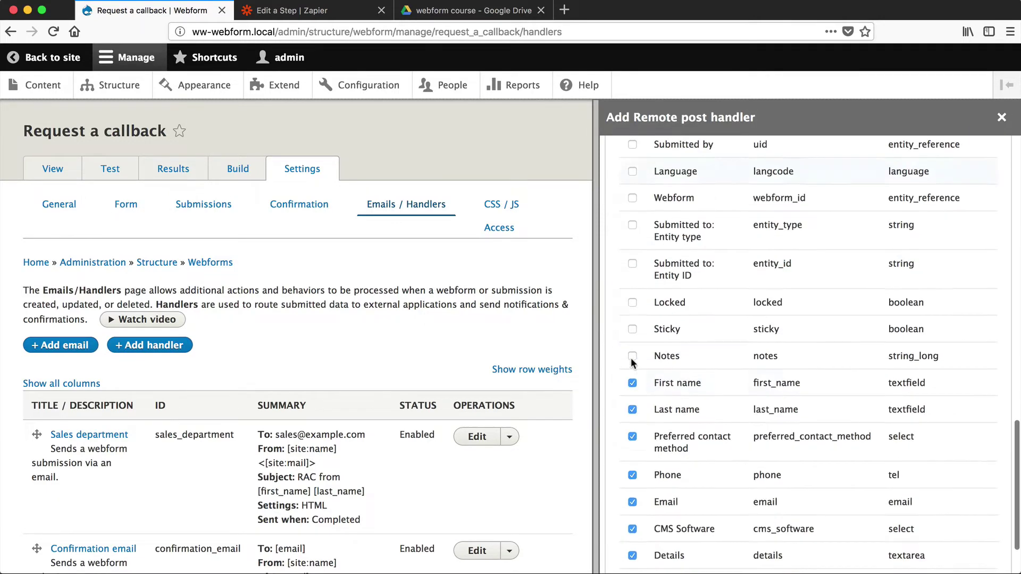
pyautogui.scroll(-1, 632, 364)
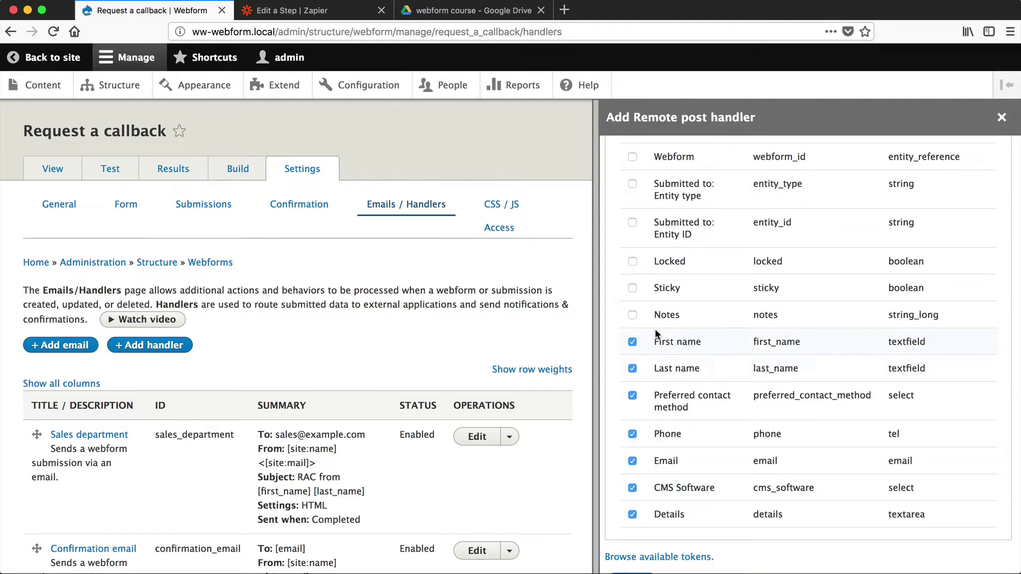
pyautogui.scroll(3, 656, 334)
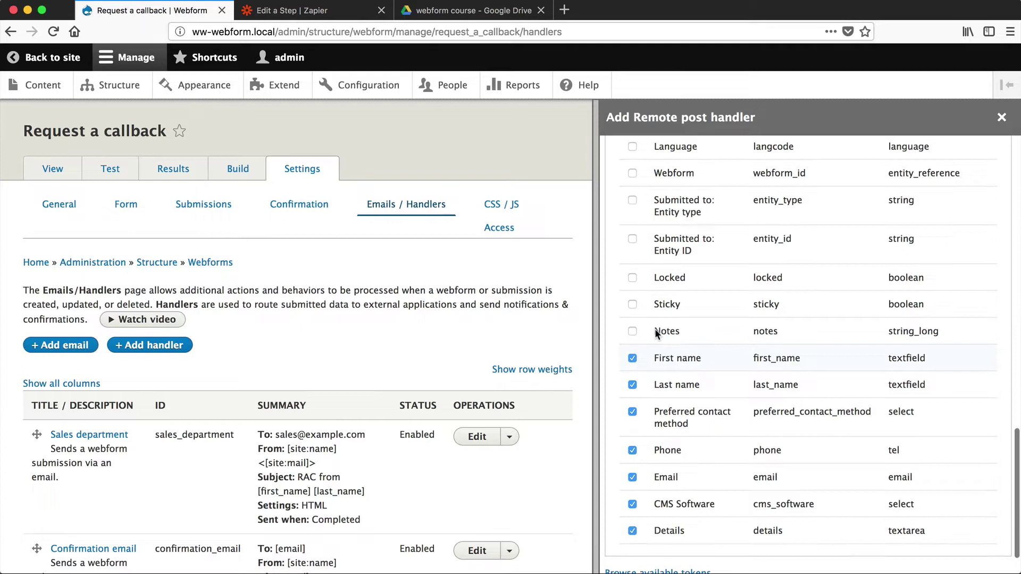
pyautogui.scroll(3, 656, 334)
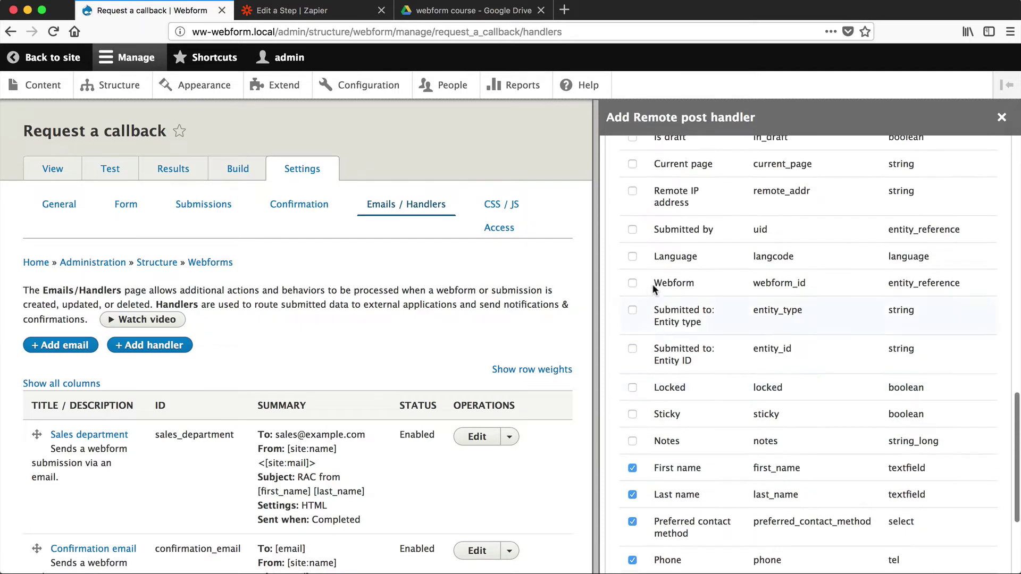
pyautogui.scroll(1, 661, 250)
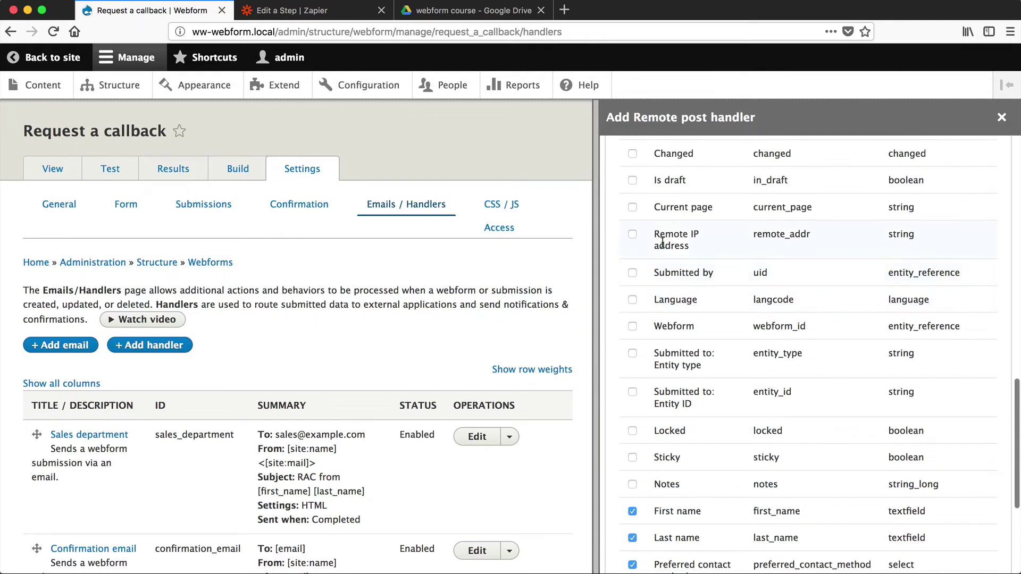
pyautogui.scroll(-10, 662, 243)
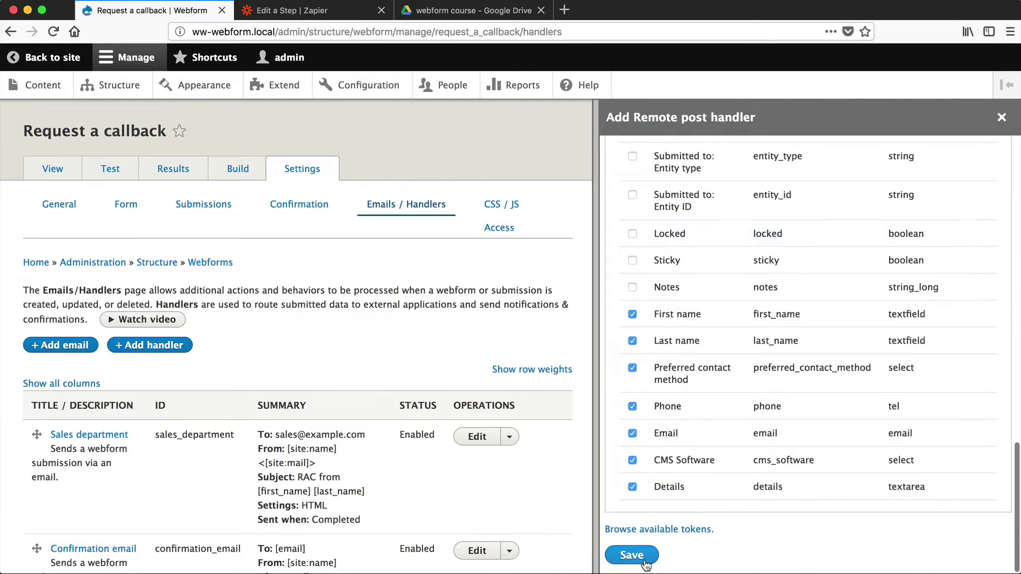
pyautogui.click(628, 556)
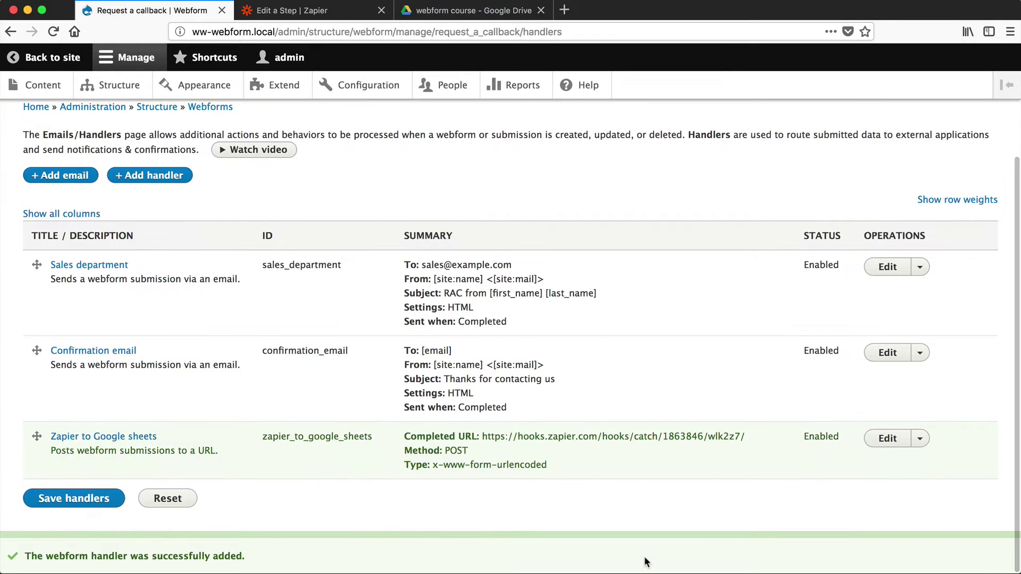
pyautogui.click(80, 511)
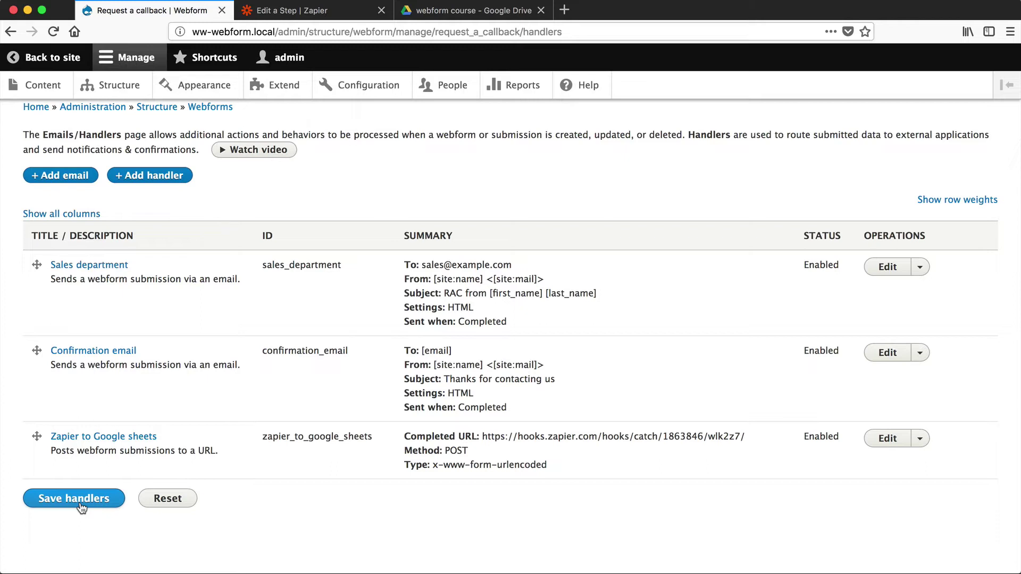
# Confirm 'Ok, I did this' so the Catch Hook listens for a sample, then return to Webform.
pyautogui.click(276, 15)
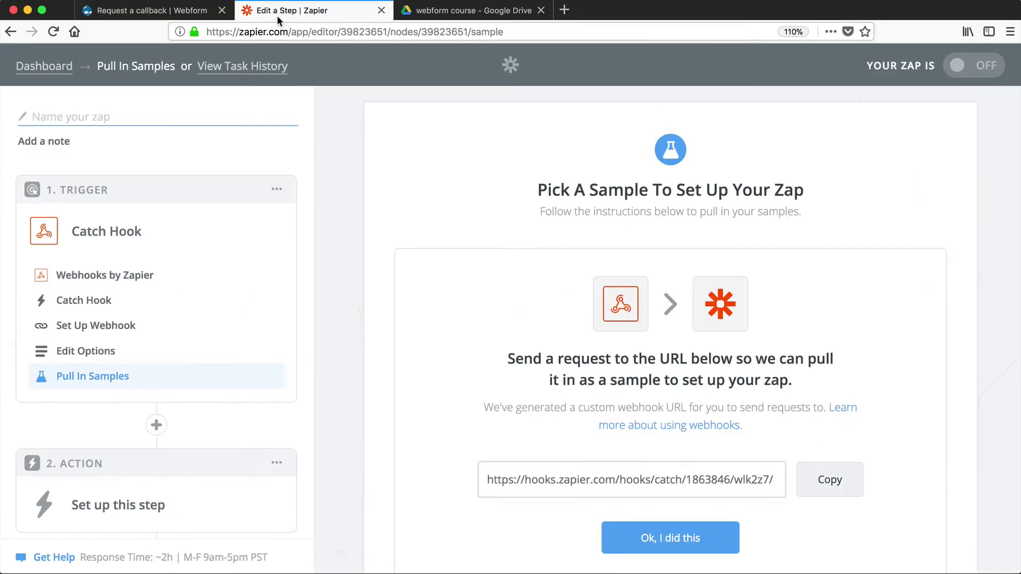
pyautogui.scroll(-3, 564, 262)
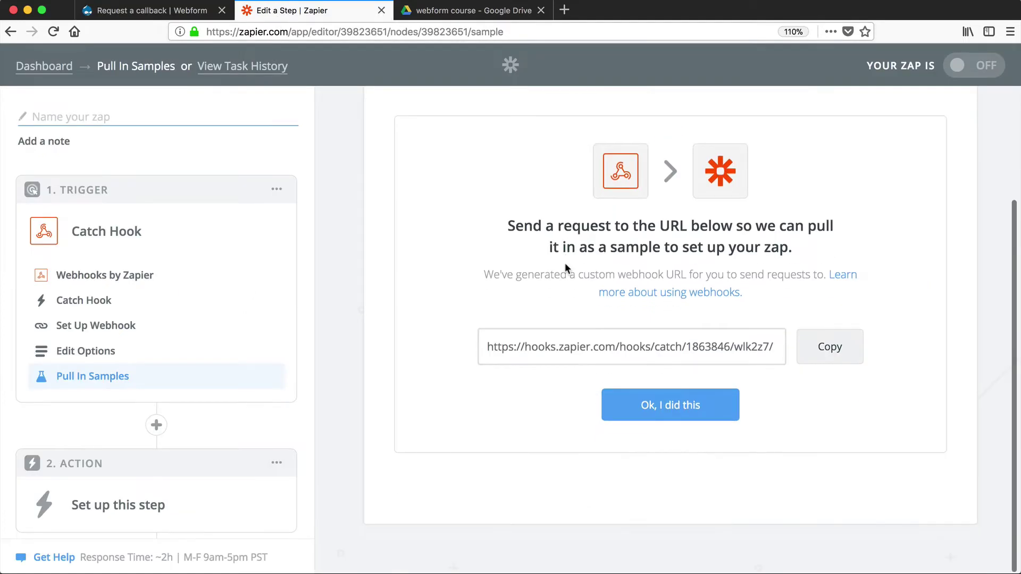
pyautogui.click(694, 407)
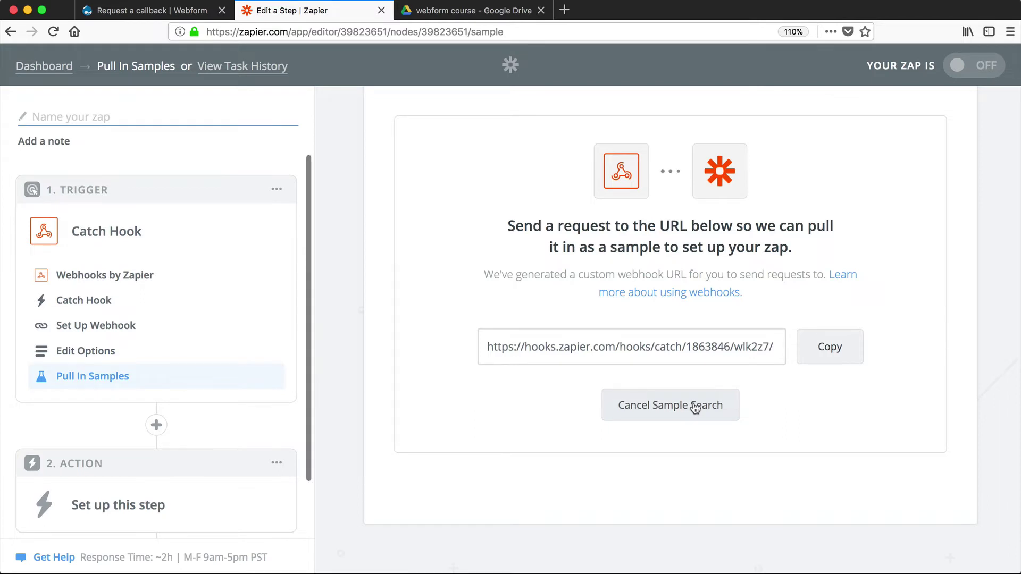
pyautogui.click(195, 14)
pyautogui.scroll(3, 161, 301)
# Submit a test Request a callback entry through both form pages, then check Zapier for Hook A.
pyautogui.click(112, 169)
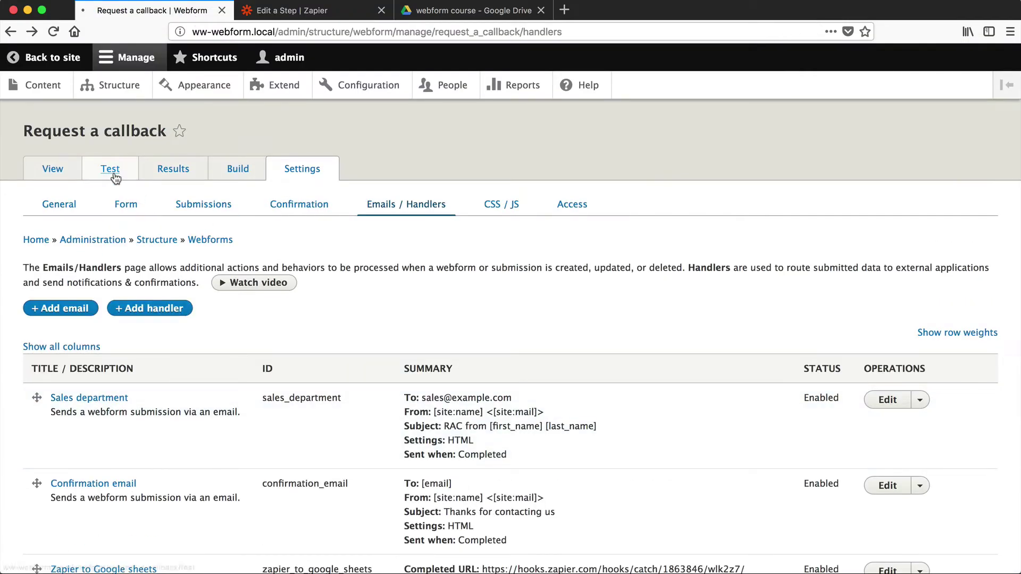
pyautogui.scroll(-5, 113, 171)
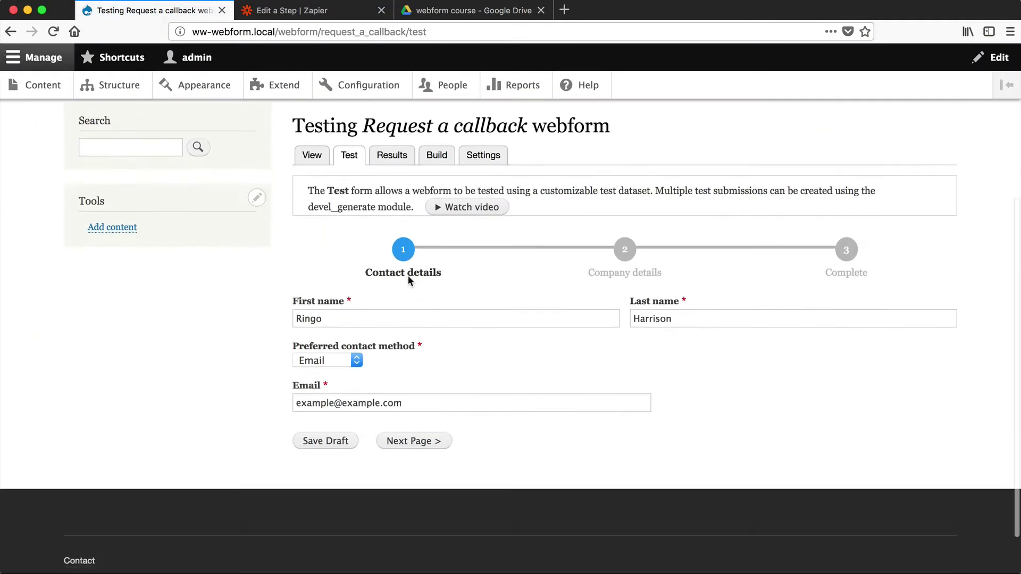
pyautogui.click(430, 441)
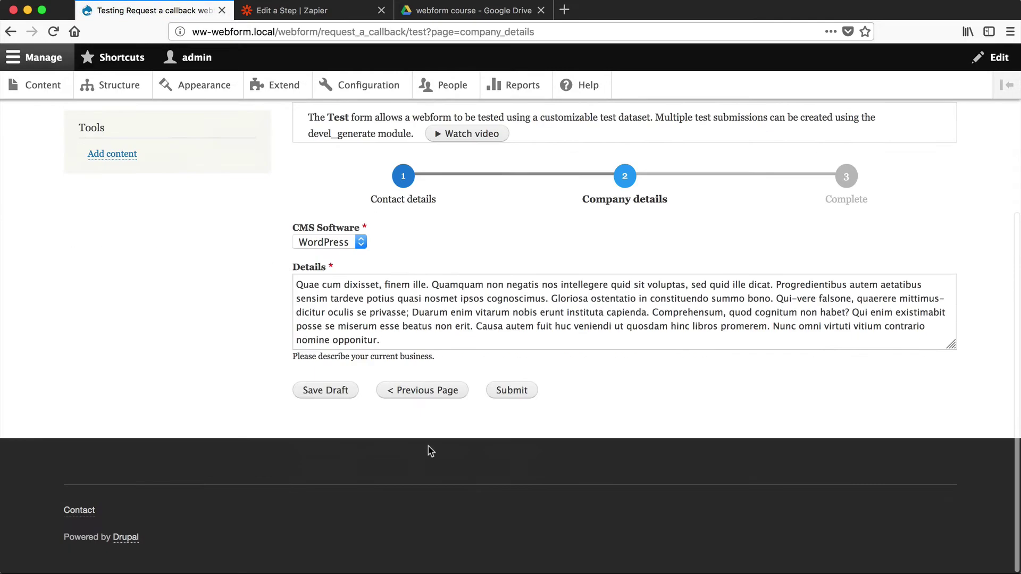
pyautogui.click(511, 390)
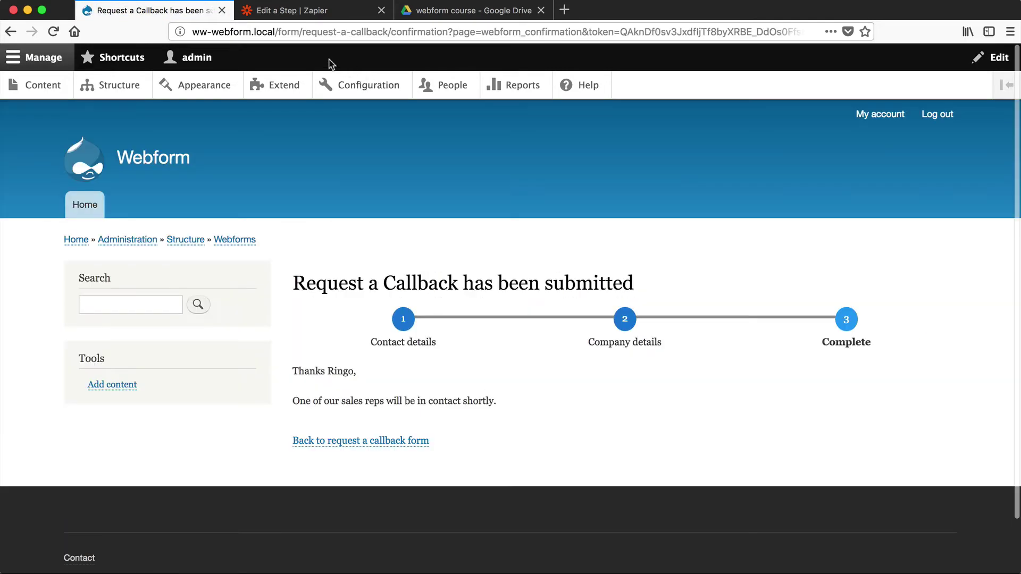
pyautogui.click(319, 11)
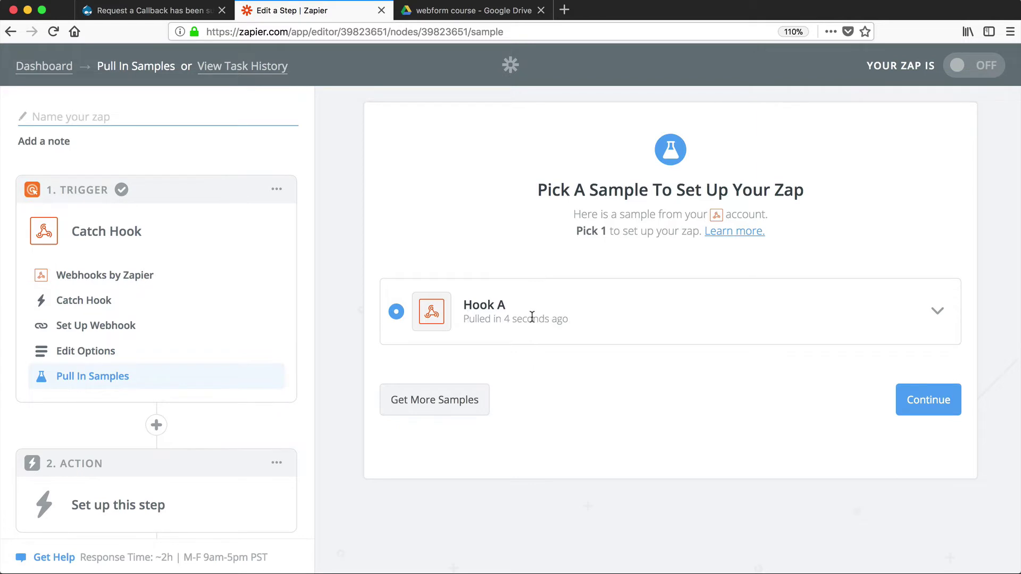
# Continue with Hook A and add a Google Sheets Create Spreadsheet Row action using Account #1.
pyautogui.click(936, 400)
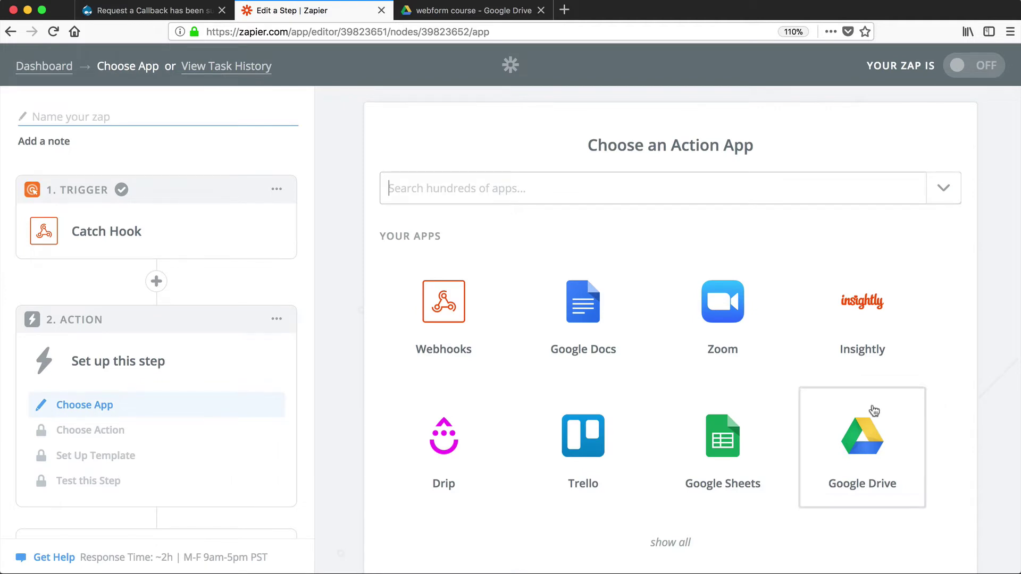
pyautogui.click(723, 441)
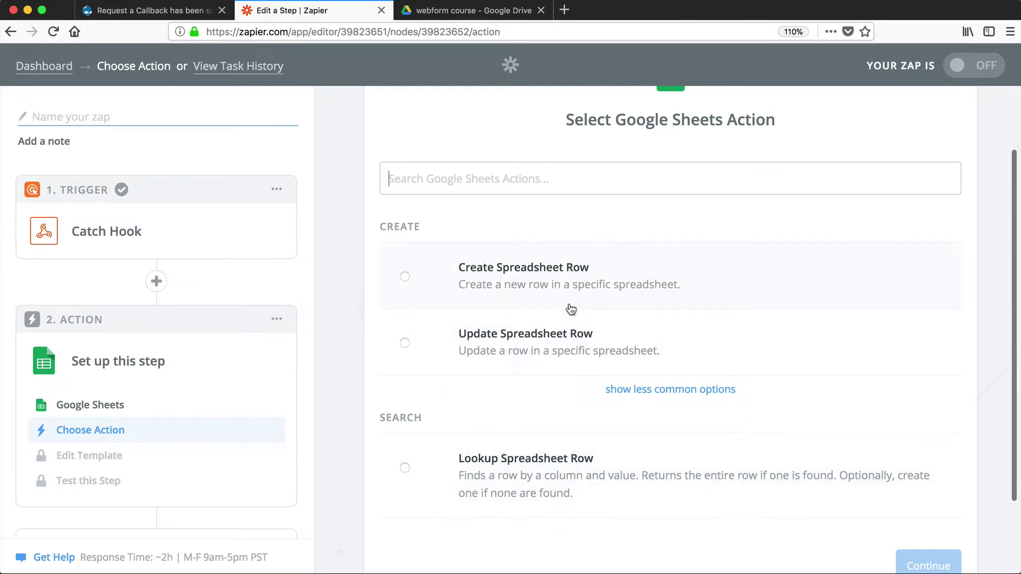
pyautogui.click(556, 286)
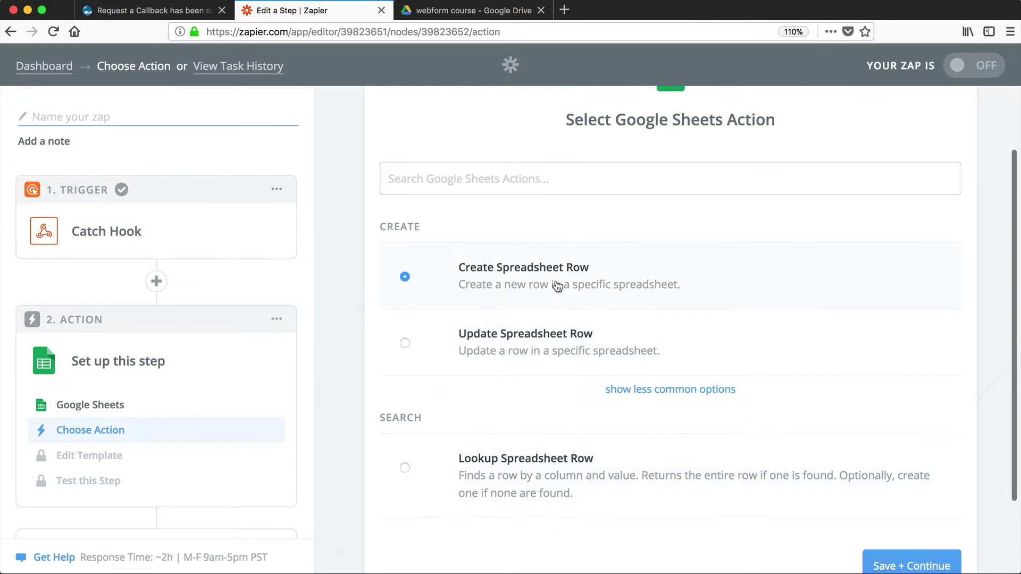
pyautogui.click(898, 565)
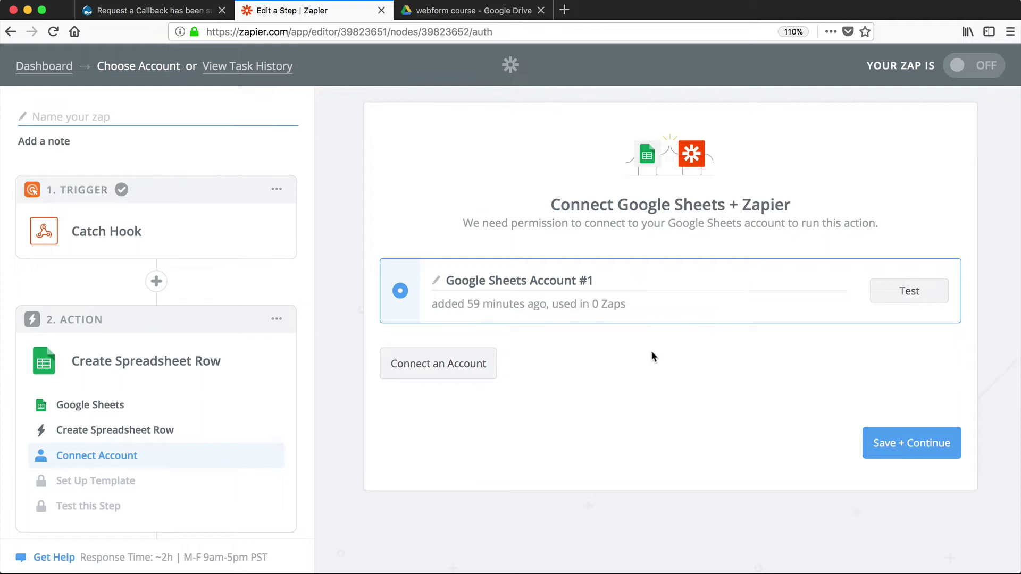
pyautogui.click(900, 448)
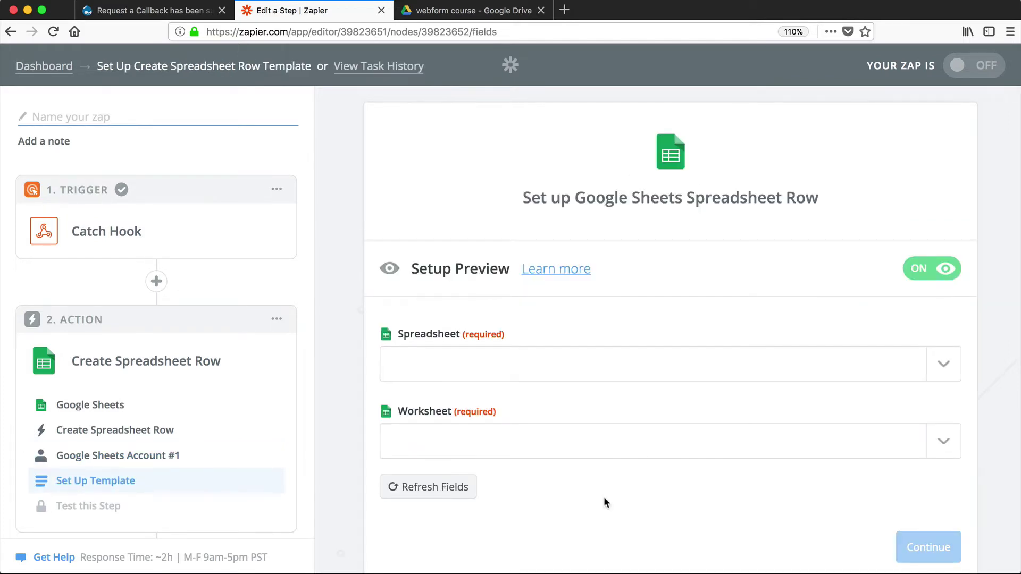
# Create a Google Sheets file titled 'Request a callback' in the webform course Drive folder, then return to Zapier.
pyautogui.click(515, 12)
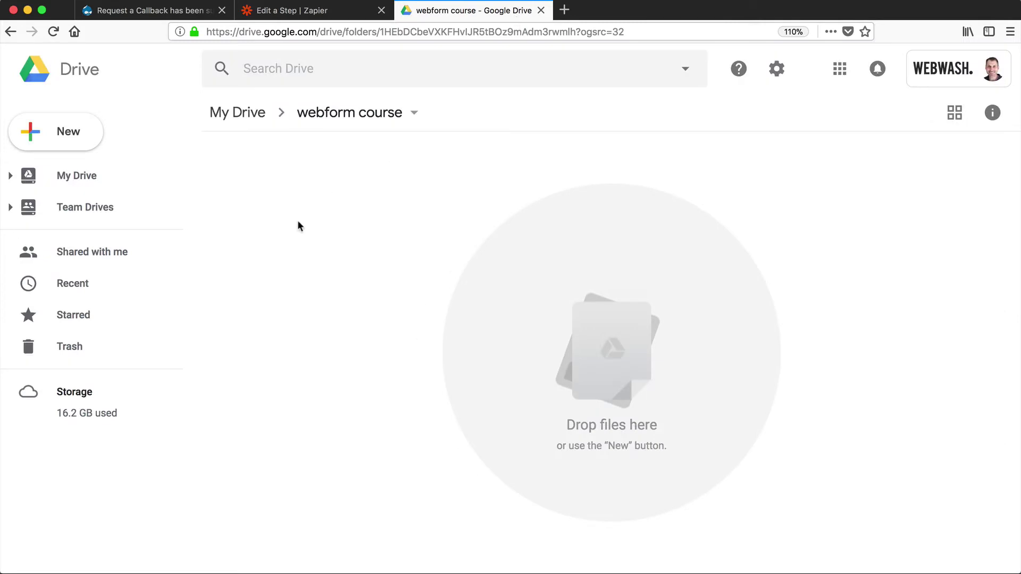
pyautogui.click(92, 144)
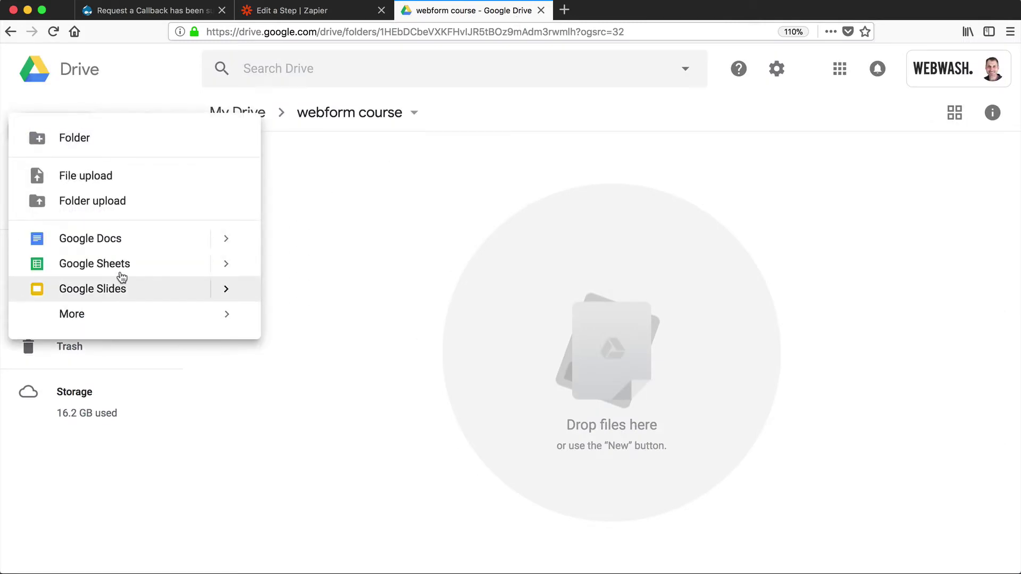
pyautogui.click(120, 266)
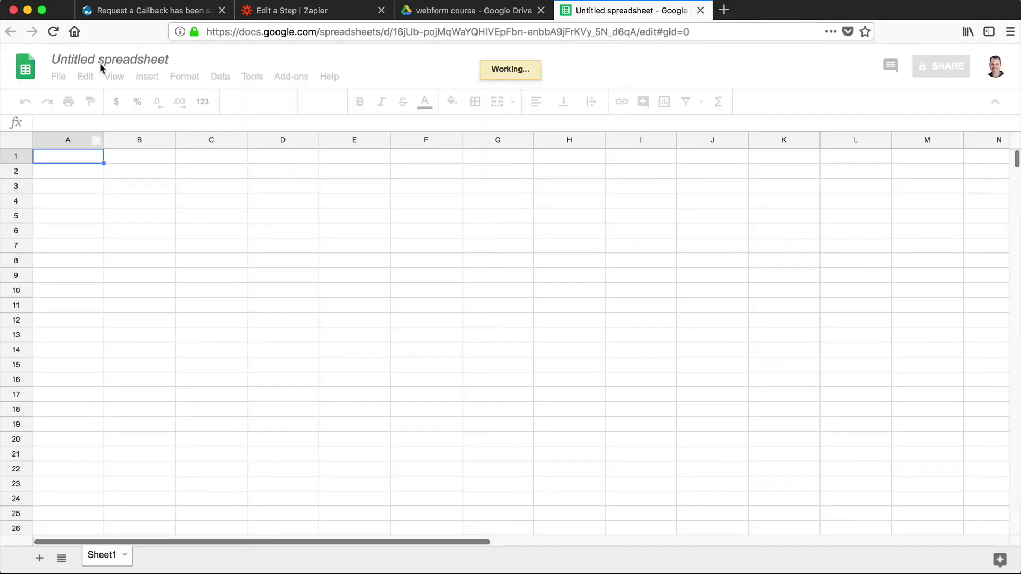
pyautogui.click(104, 59)
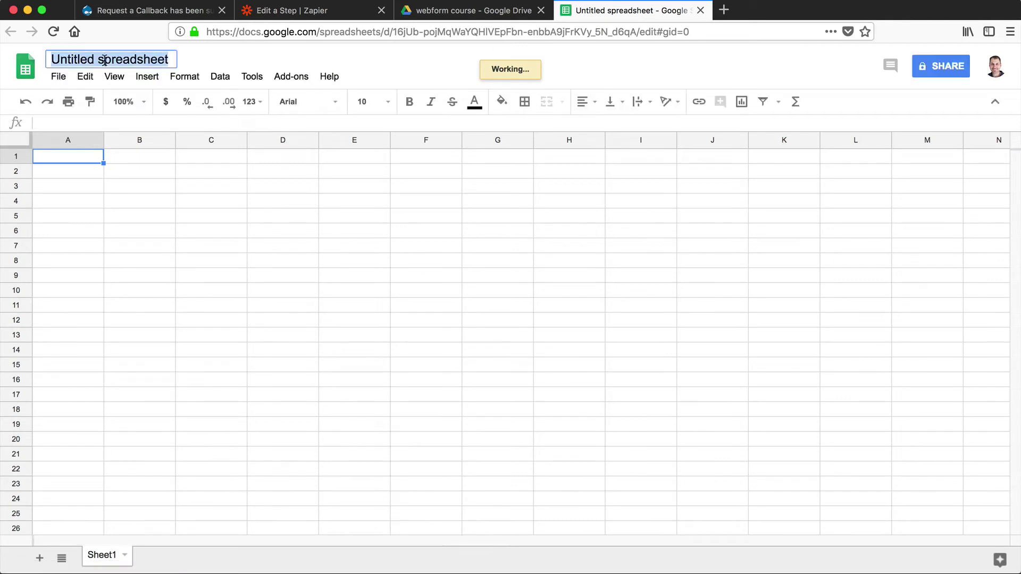
pyautogui.write('Request a callback')
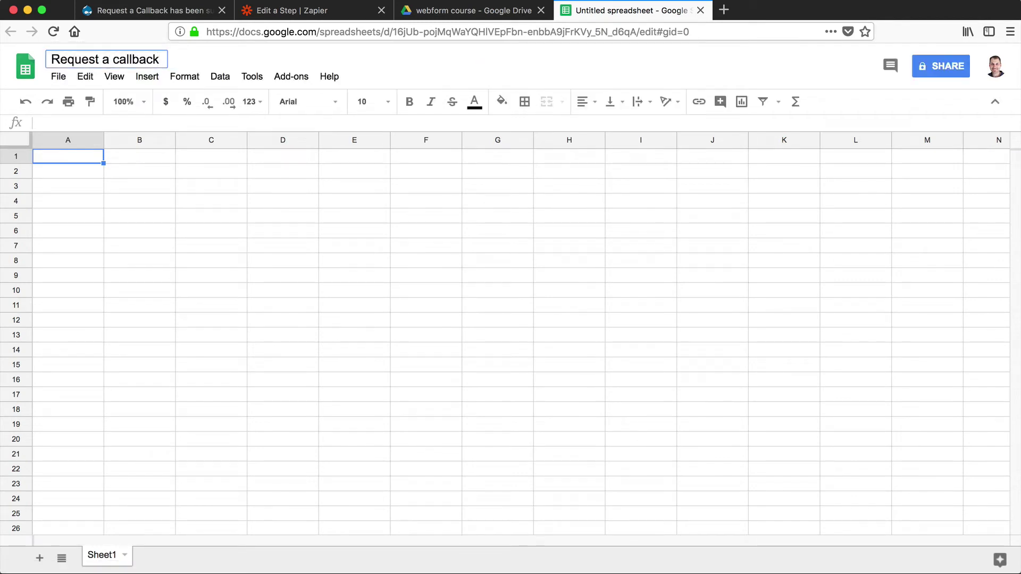
pyautogui.press('Return')
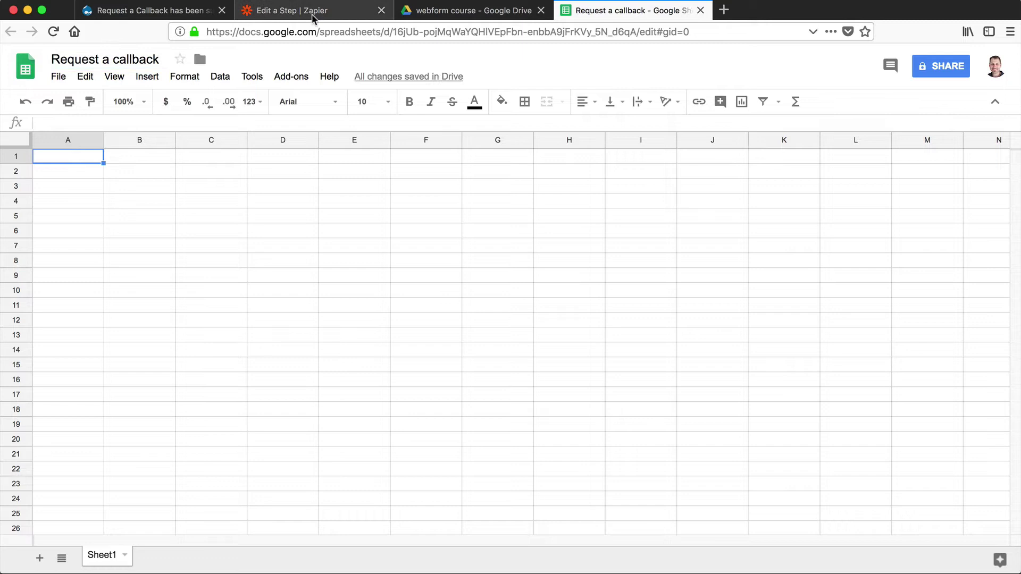
pyautogui.click(314, 13)
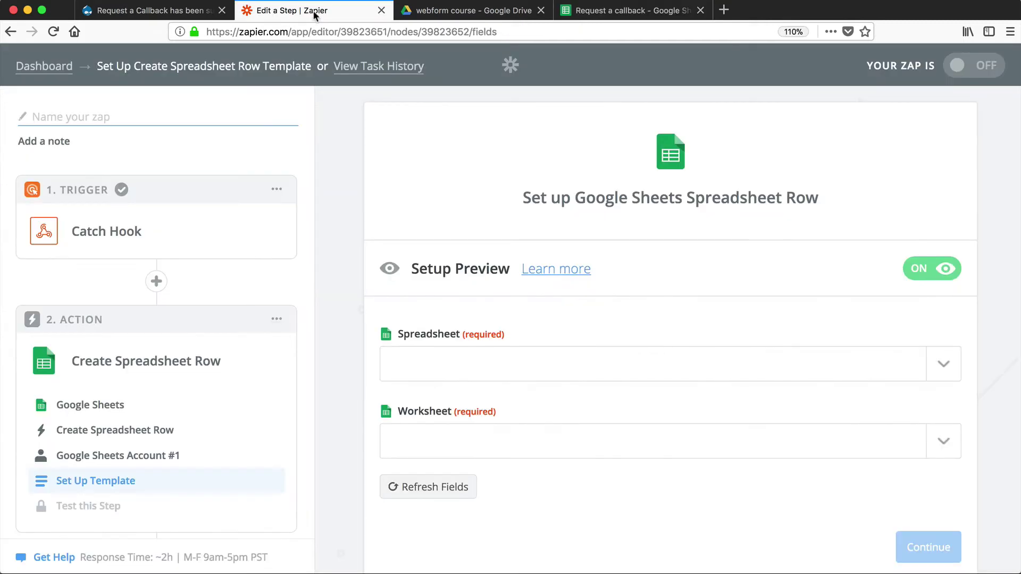
# Point the row action at the Request a callback spreadsheet and its Sheet1 worksheet.
pyautogui.click(443, 371)
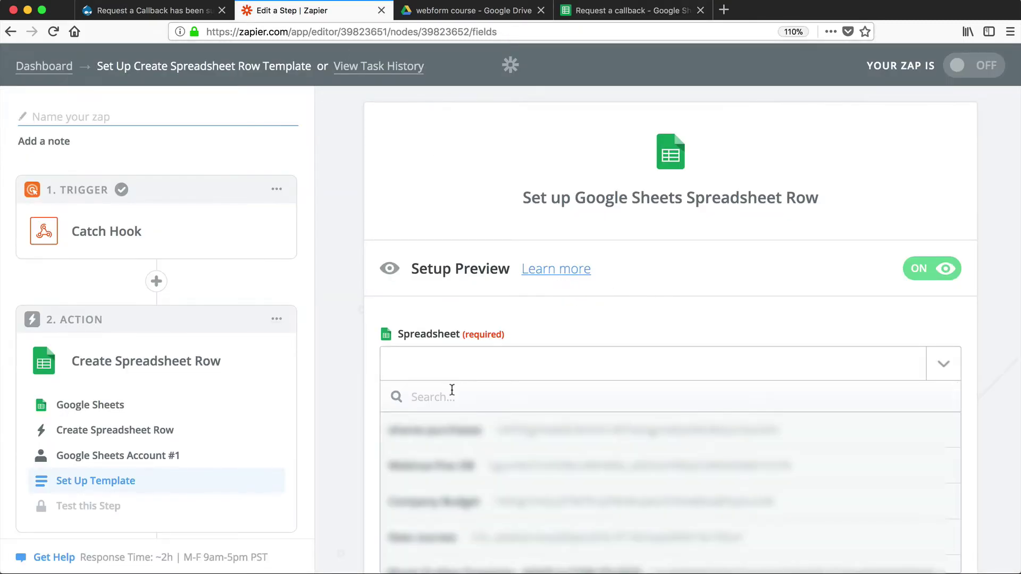
pyautogui.write('request')
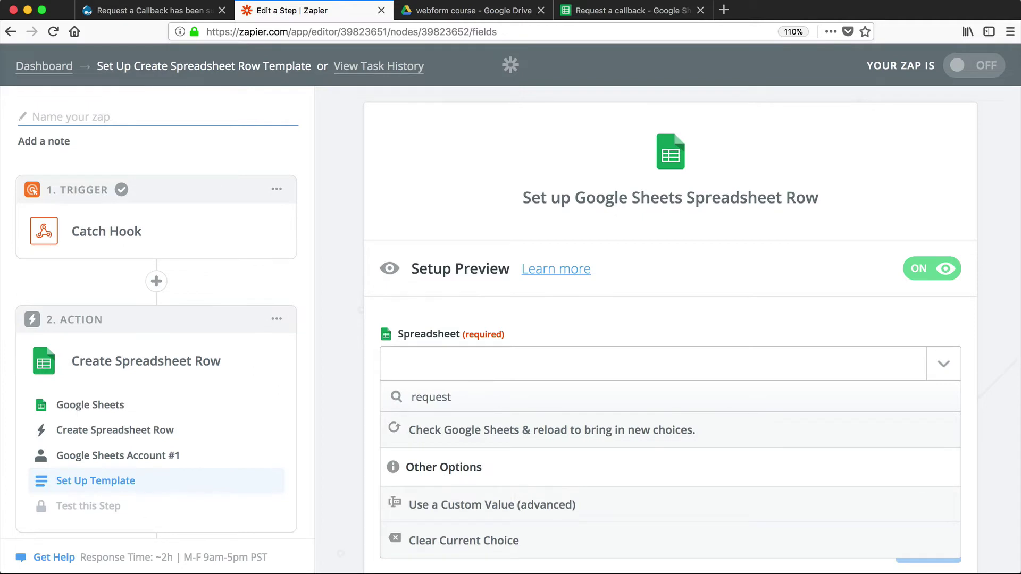
pyautogui.click(473, 441)
pyautogui.doubleClick(477, 405)
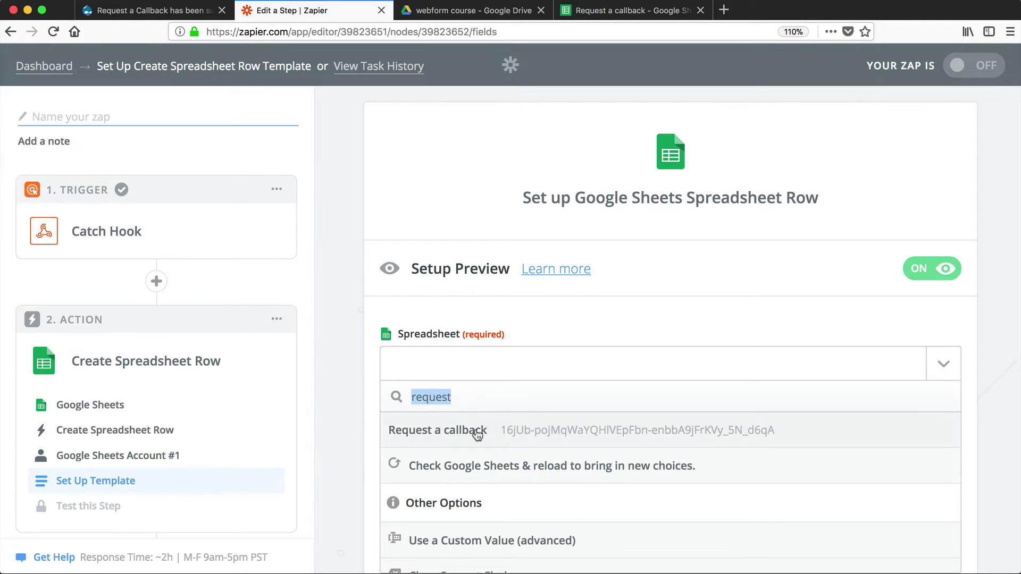
pyautogui.click(476, 433)
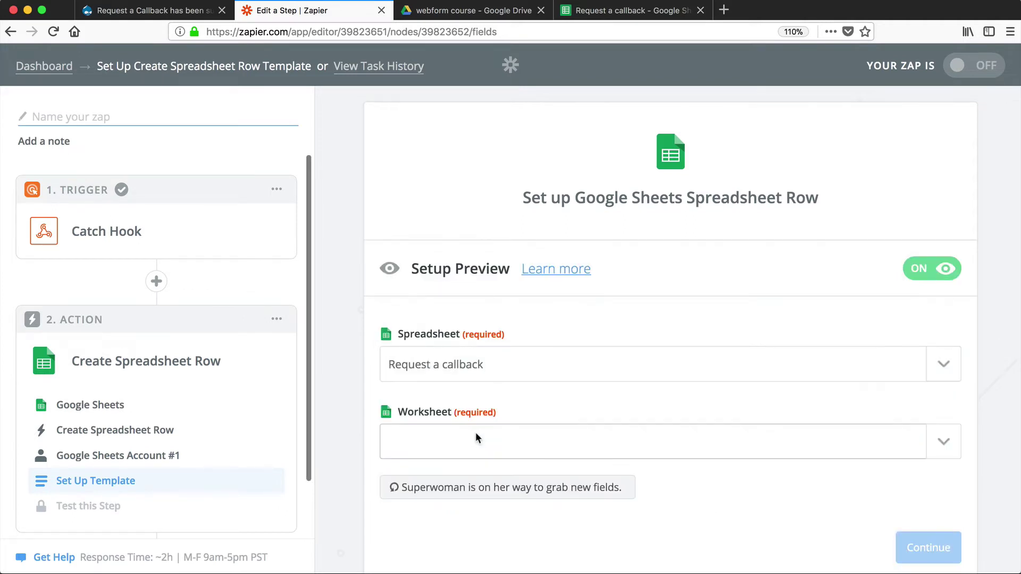
pyautogui.click(941, 444)
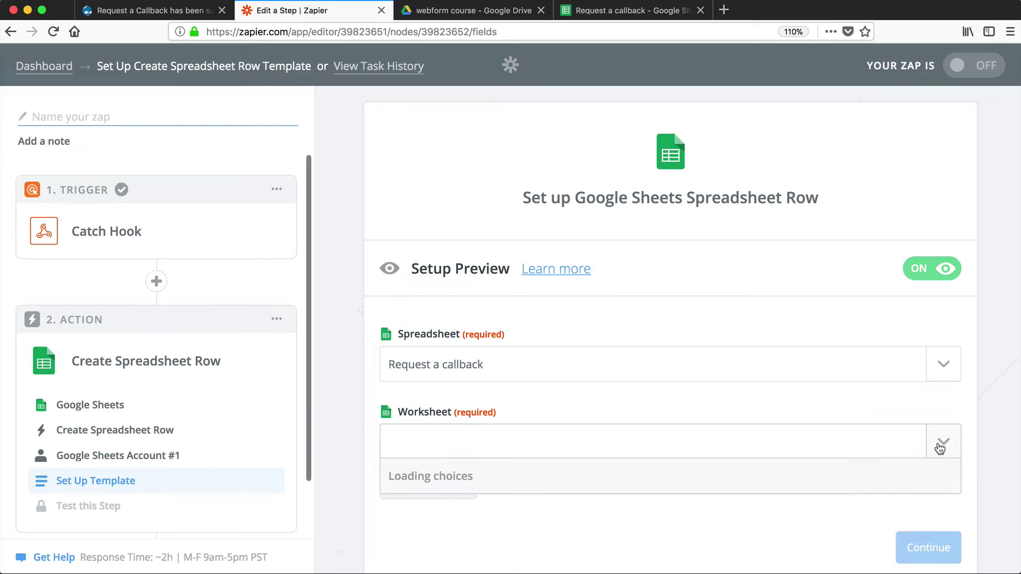
pyautogui.click(472, 508)
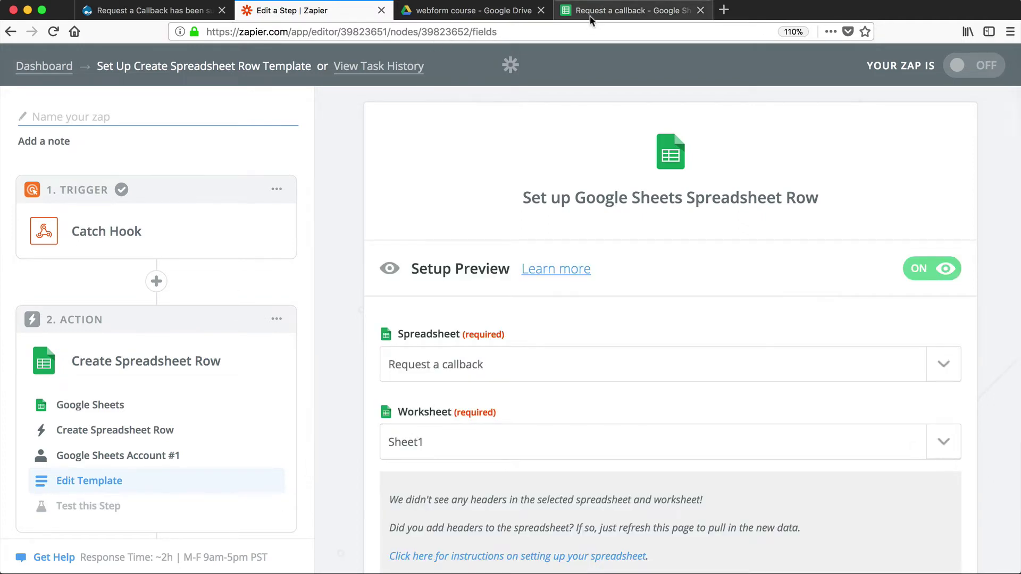
# Bring up the still-empty Request a callback spreadsheet in Google Sheets.
pyautogui.click(591, 11)
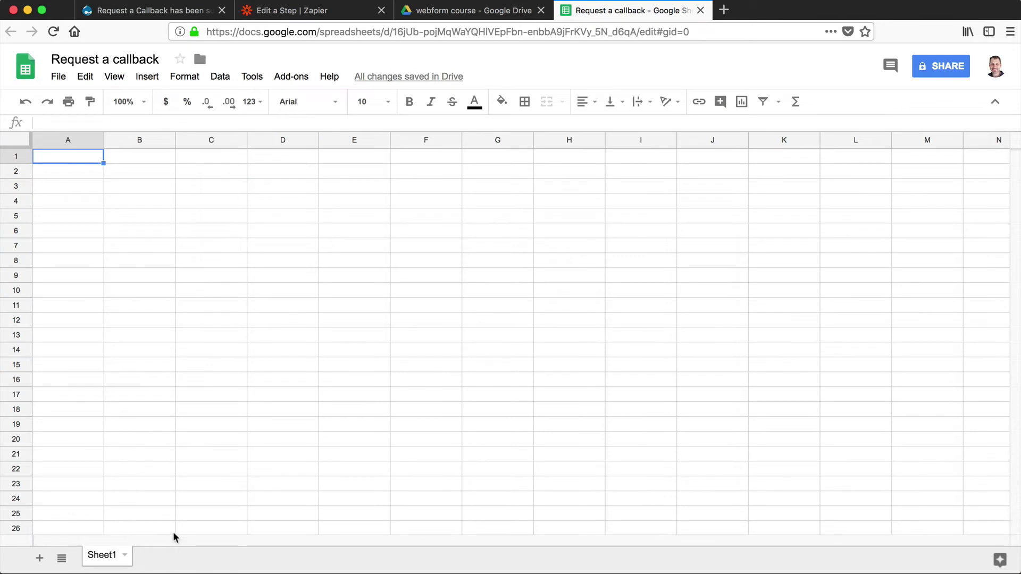
pyautogui.click(354, 11)
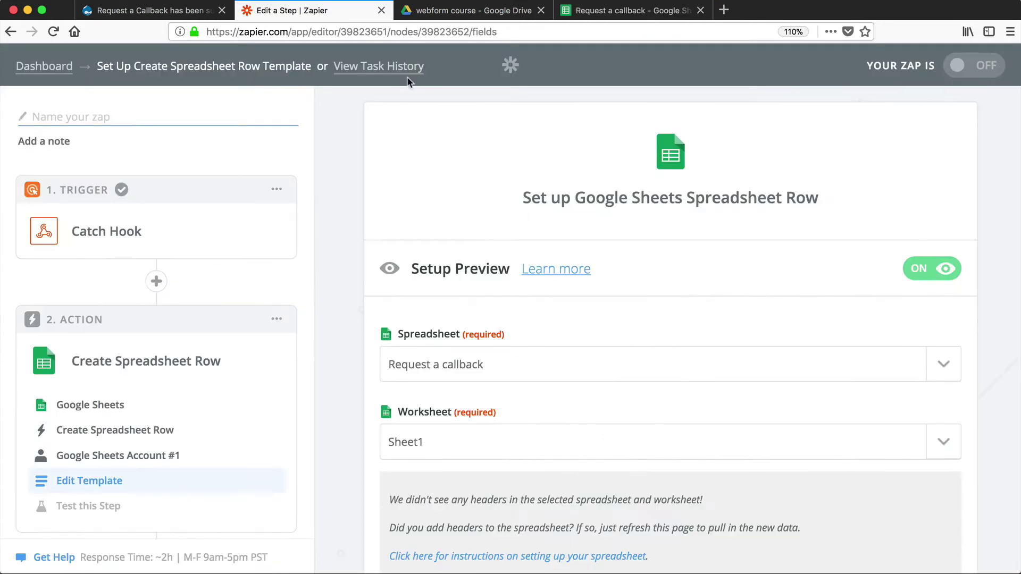
pyautogui.scroll(-5, 505, 282)
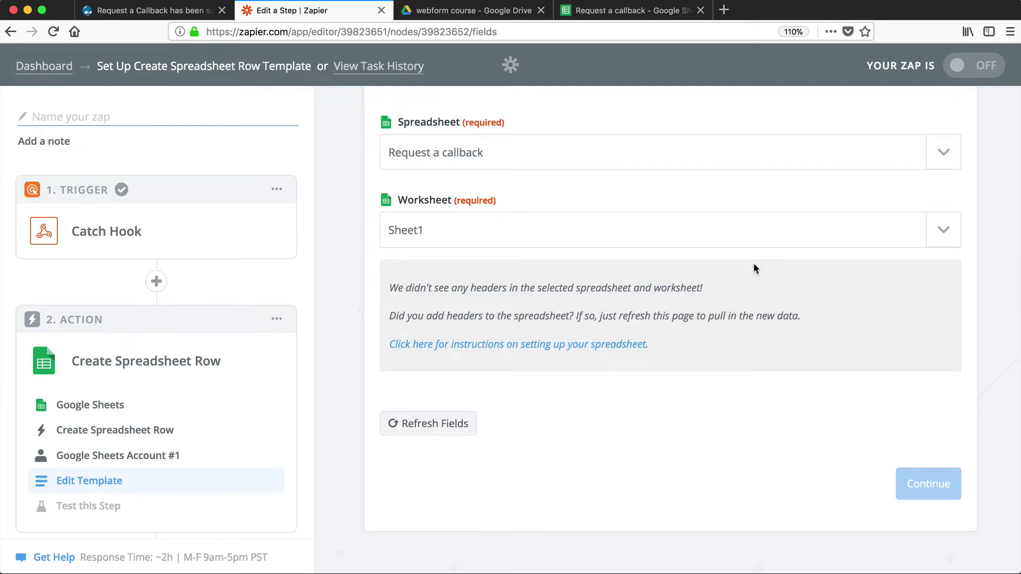
pyautogui.click(620, 11)
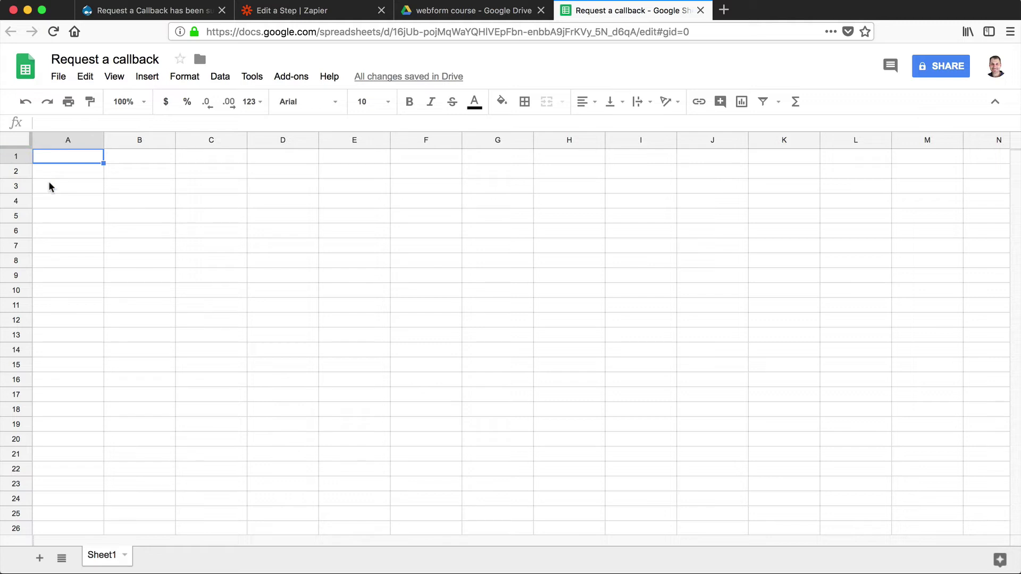
# Enter headers First name, Last name, Email, Phone, Software and Details across cells A1 to F1.
pyautogui.doubleClick(63, 157)
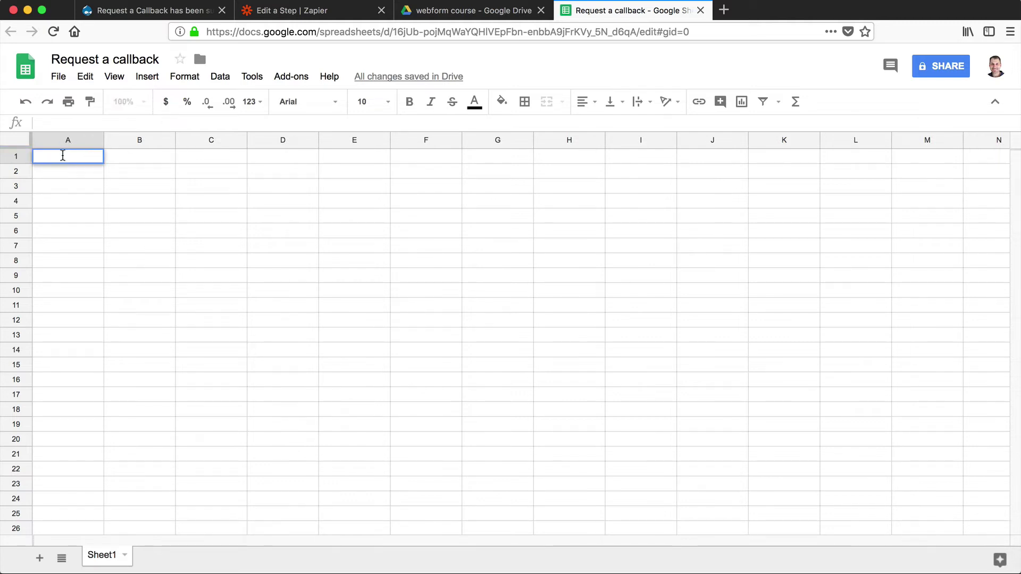
pyautogui.write('First name')
pyautogui.press('Tab')
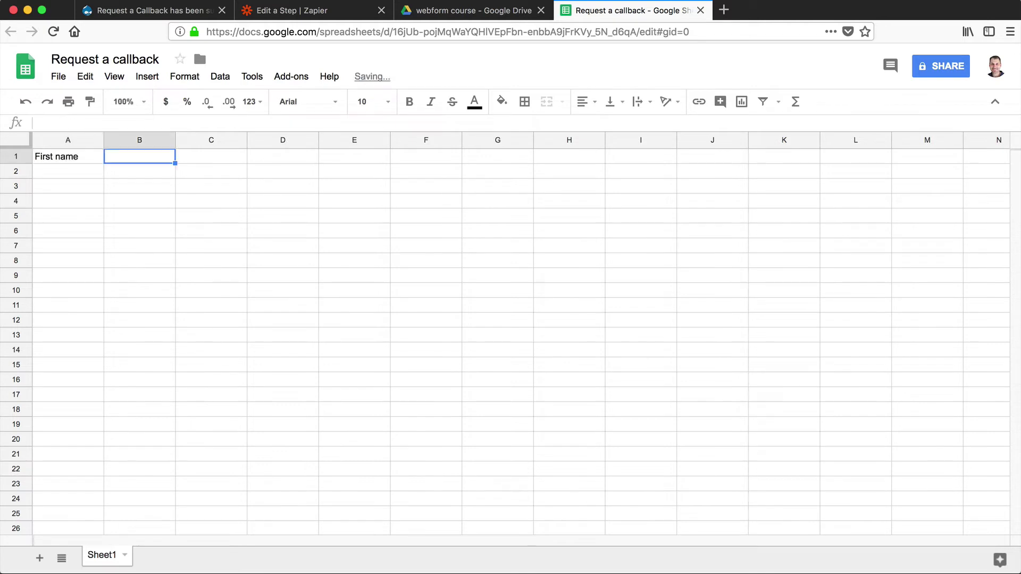
pyautogui.write('Last name')
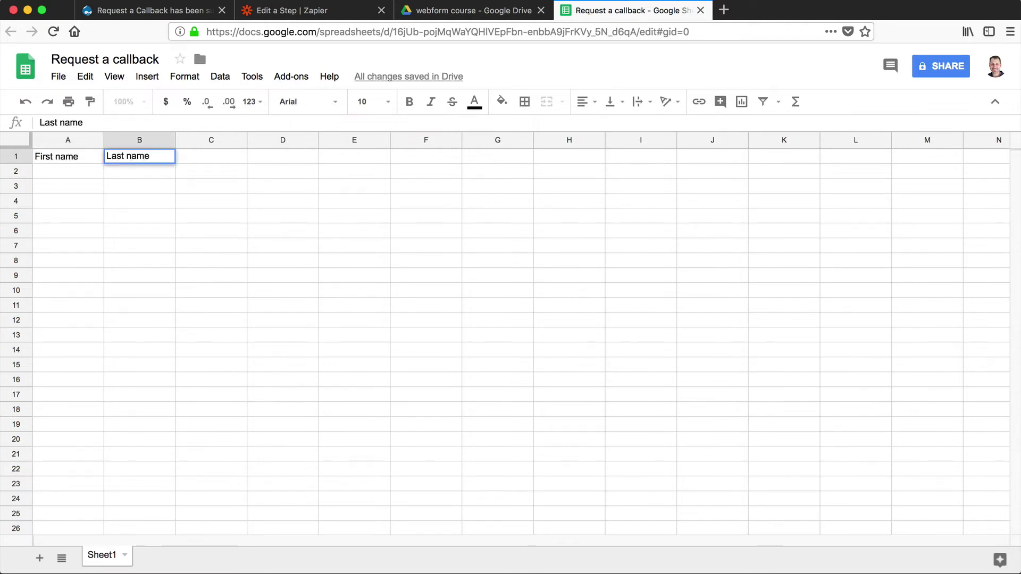
pyautogui.press('Tab')
pyautogui.write('Email')
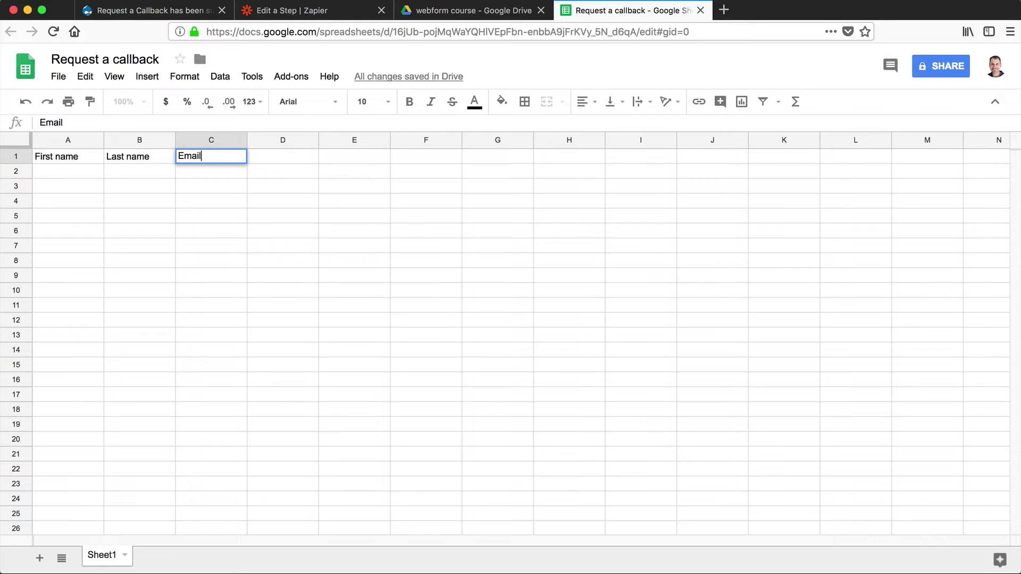
pyautogui.press('Tab')
pyautogui.write('Phone')
pyautogui.press('Tab')
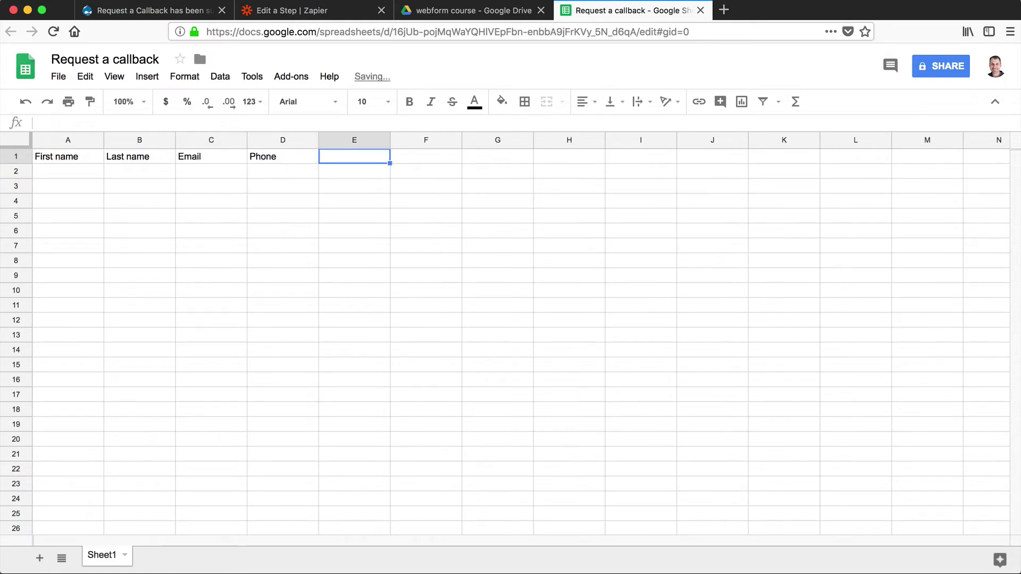
pyautogui.write('Software')
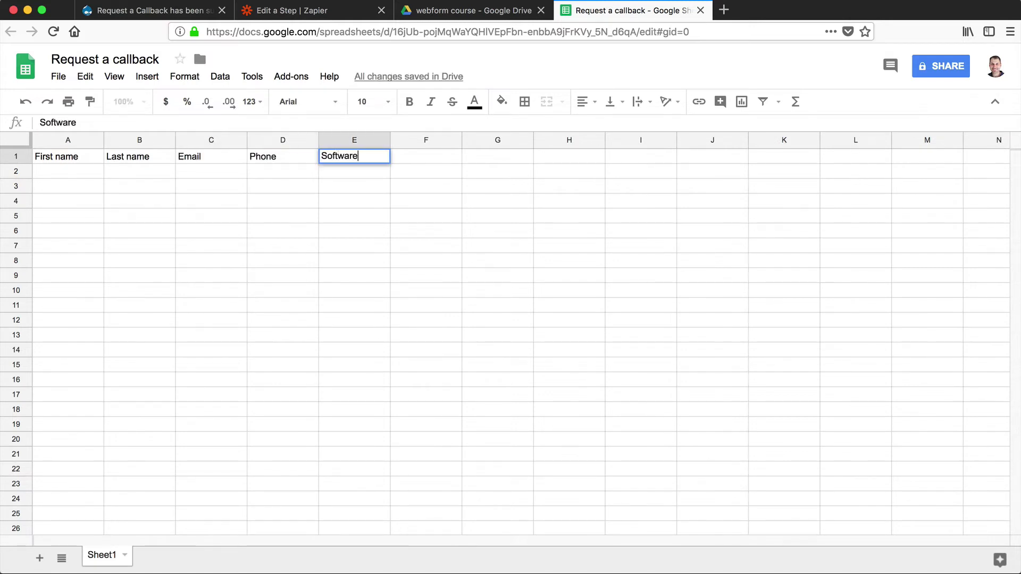
pyautogui.press('Tab')
pyautogui.write('Details')
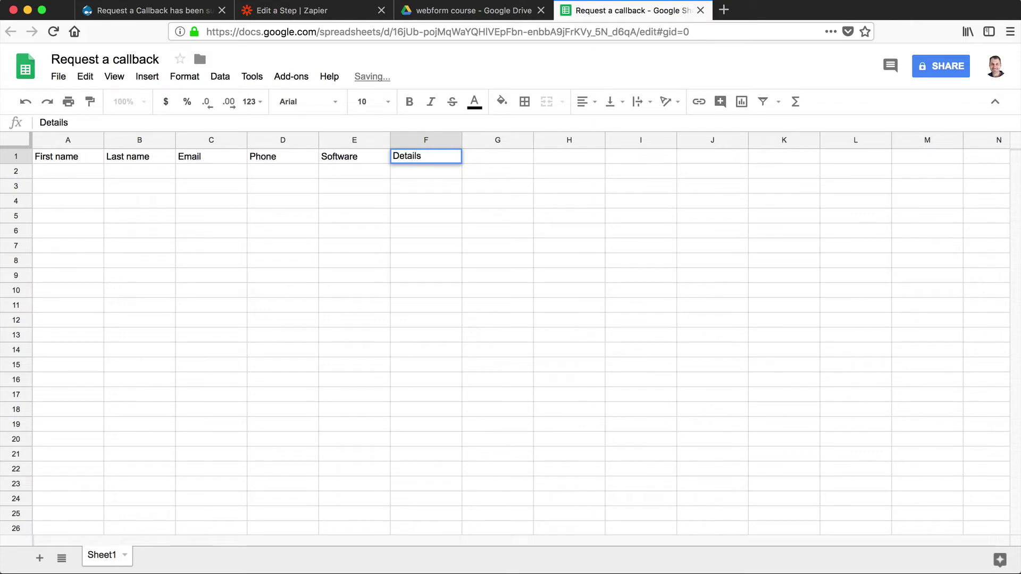
pyautogui.press('Return')
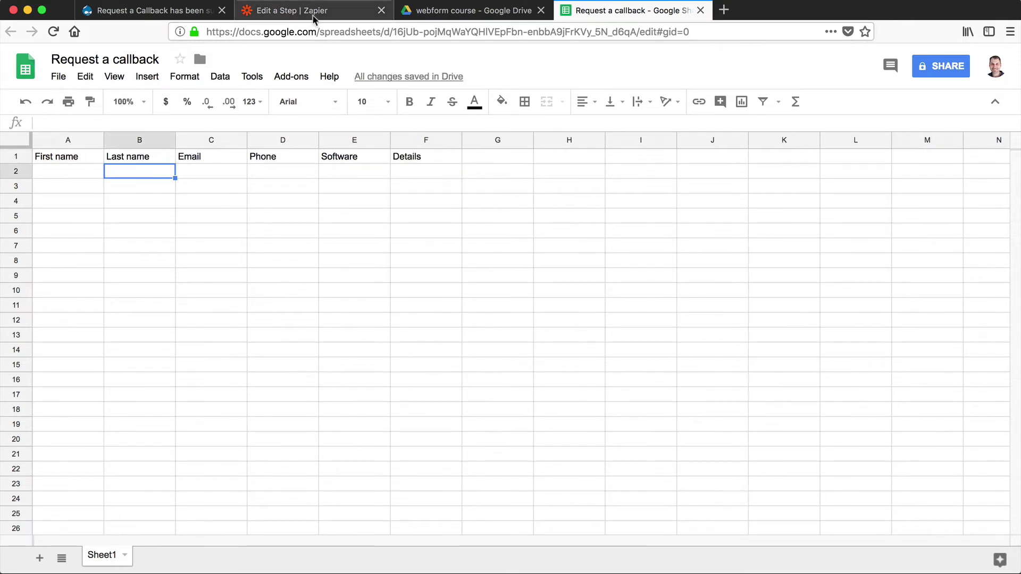
# Load the new sheet columns and map First name and Last name to the webhook's name fields.
pyautogui.click(313, 11)
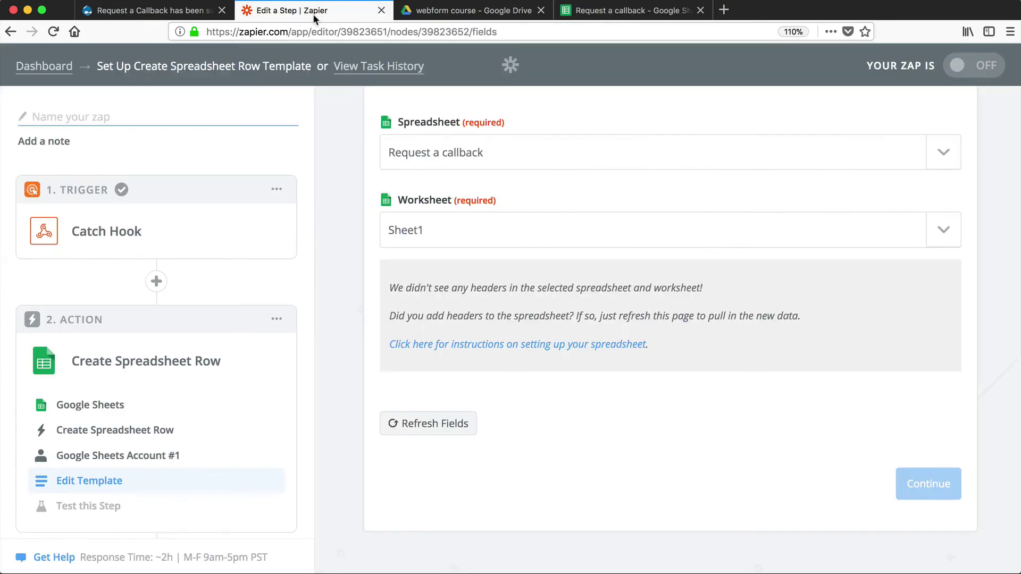
pyautogui.click(451, 423)
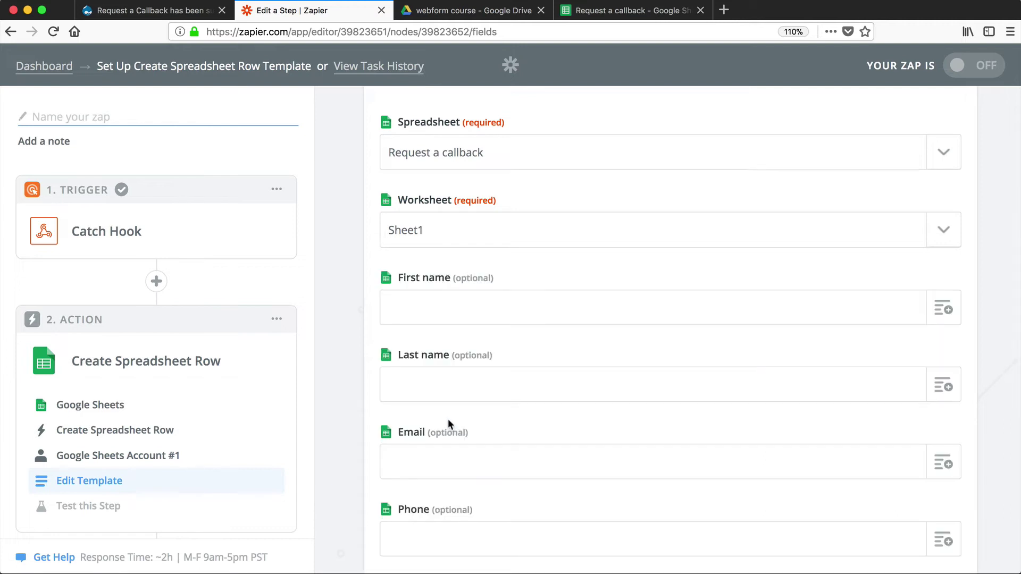
pyautogui.scroll(-2, 691, 341)
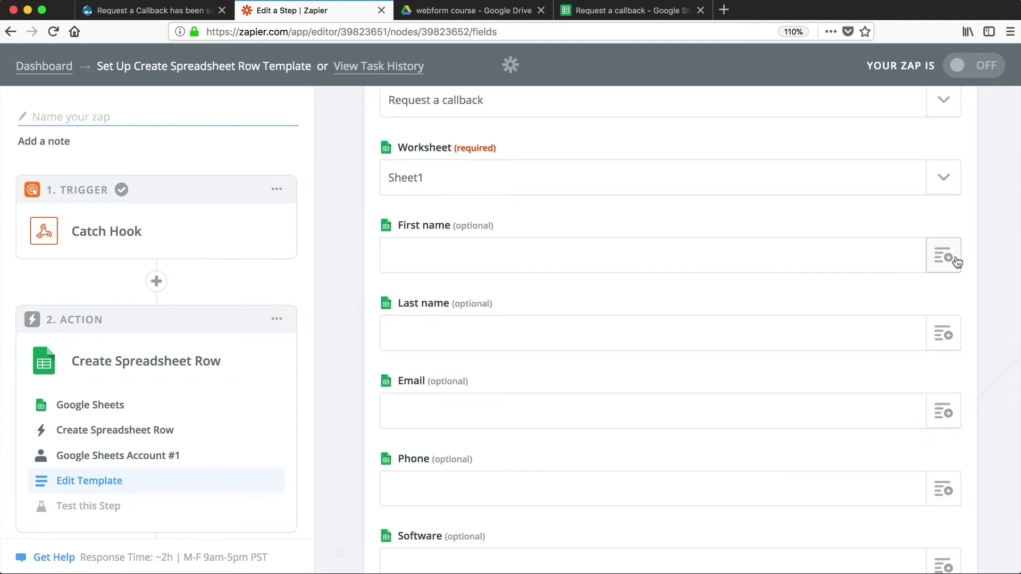
pyautogui.click(957, 261)
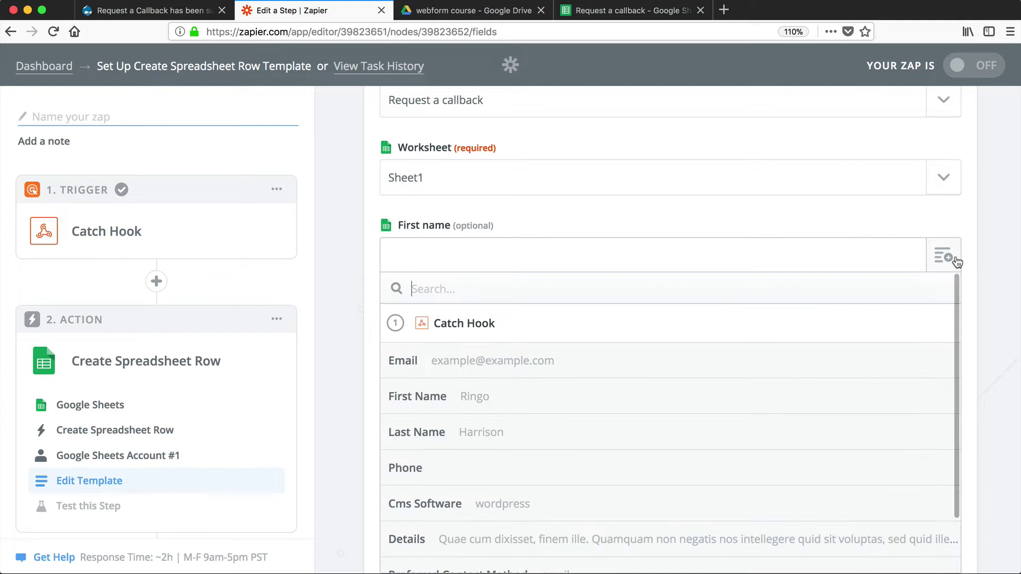
pyautogui.click(514, 409)
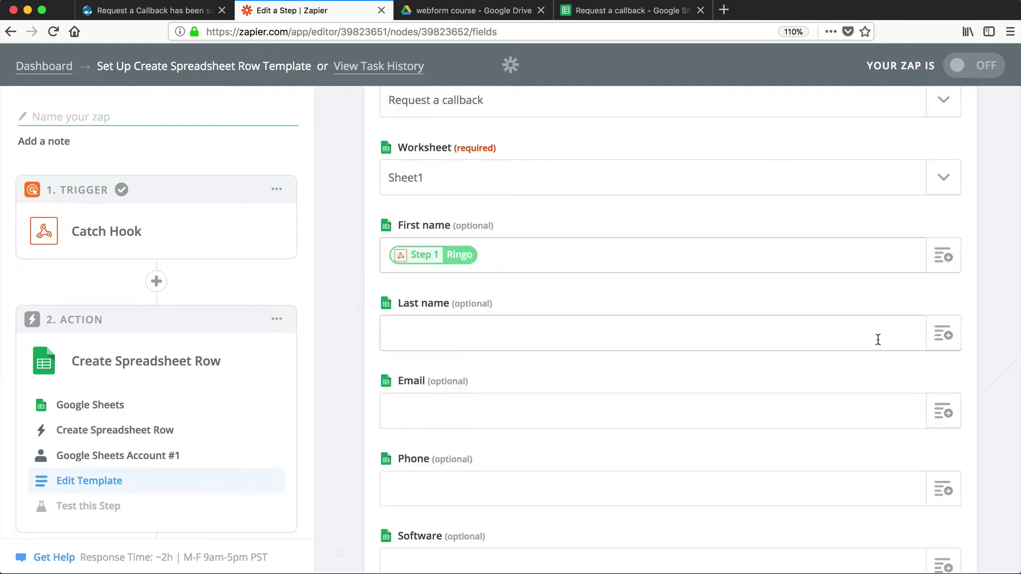
pyautogui.click(942, 334)
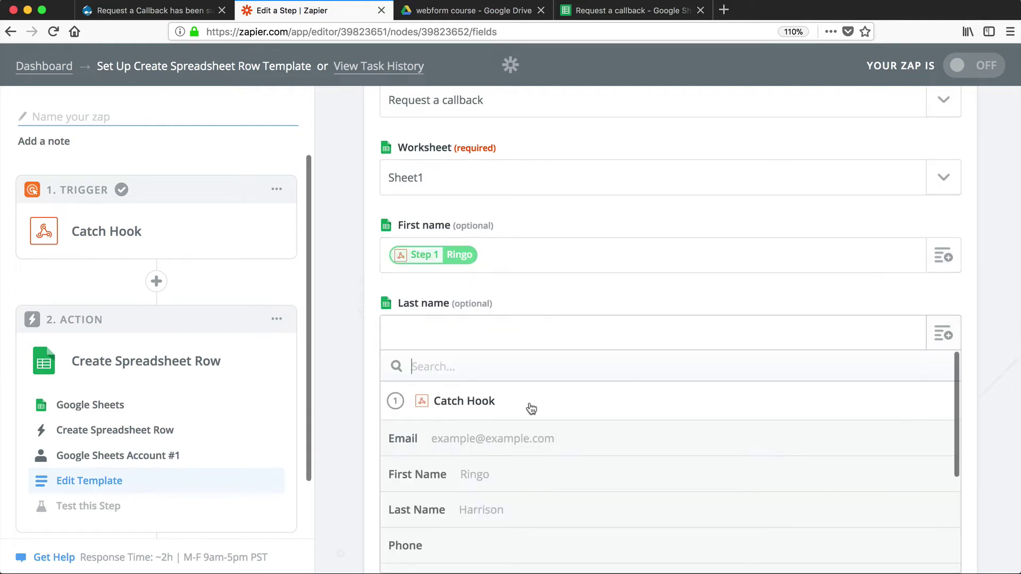
pyautogui.click(456, 510)
# Map Email, Phone, Software and Details to the webhook's Email, Phone, Cms Software and Details.
pyautogui.scroll(-2, 494, 422)
pyautogui.click(943, 306)
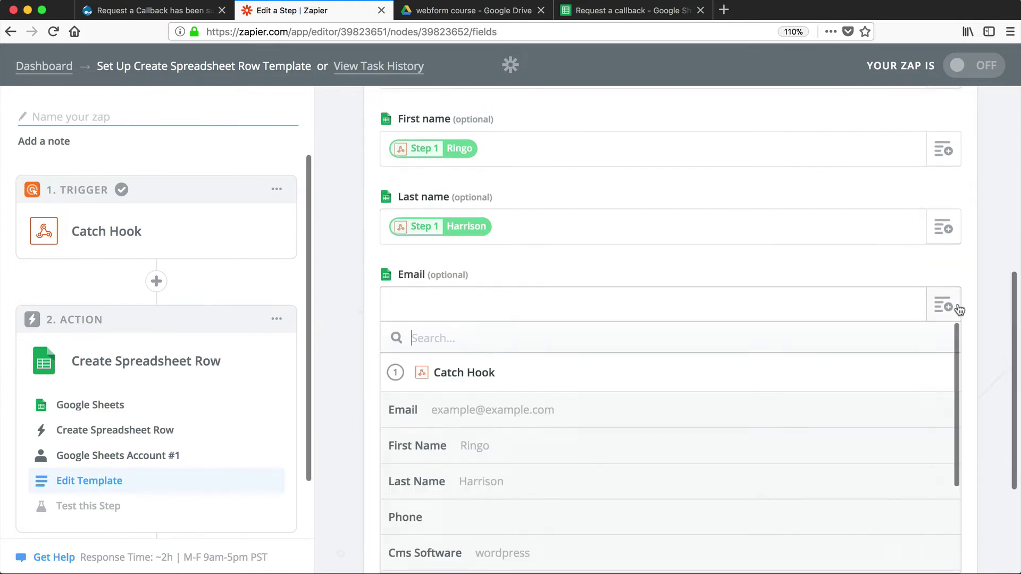
pyautogui.click(480, 409)
pyautogui.scroll(-4, 479, 409)
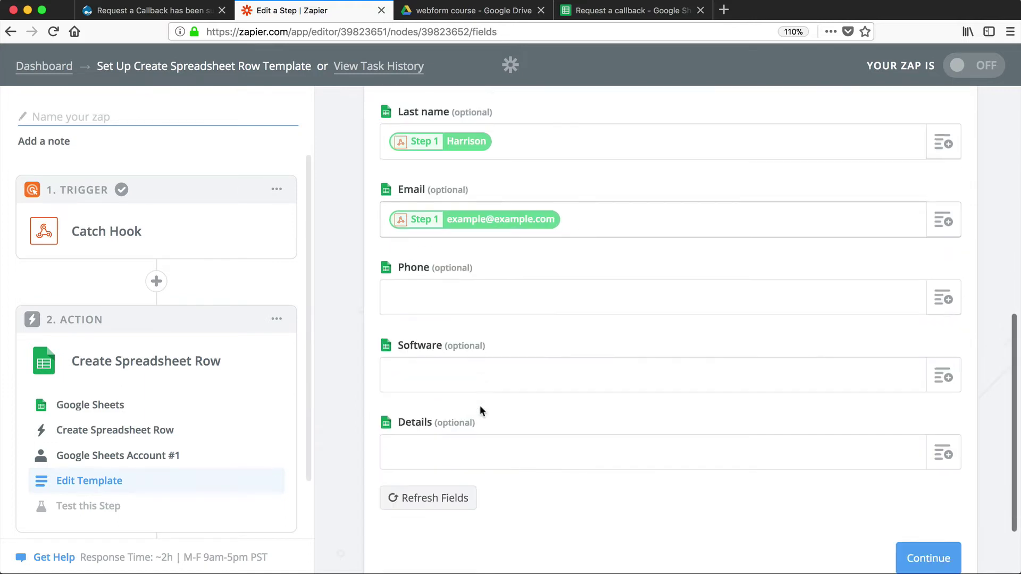
pyautogui.click(942, 273)
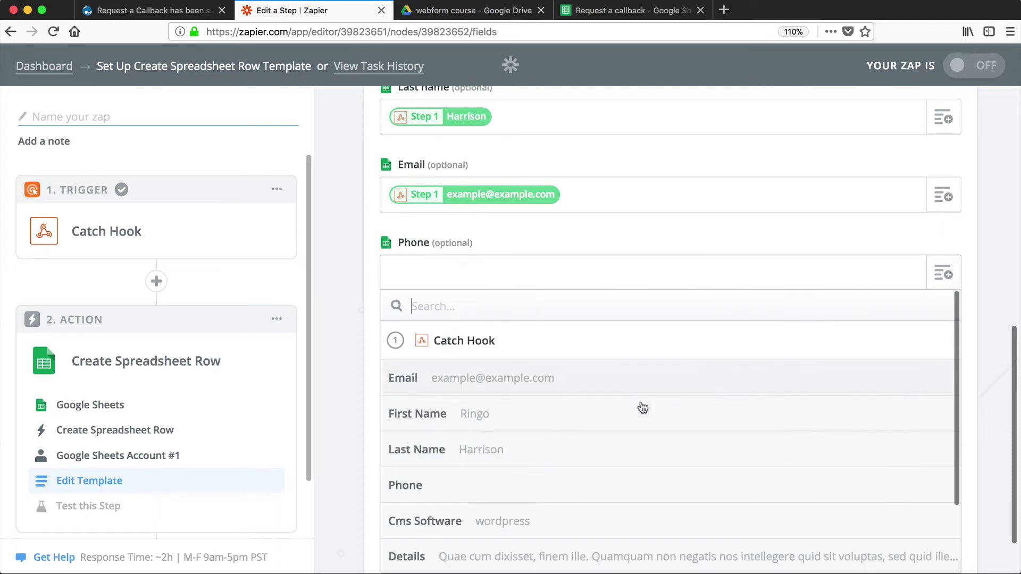
pyautogui.click(502, 487)
pyautogui.click(943, 351)
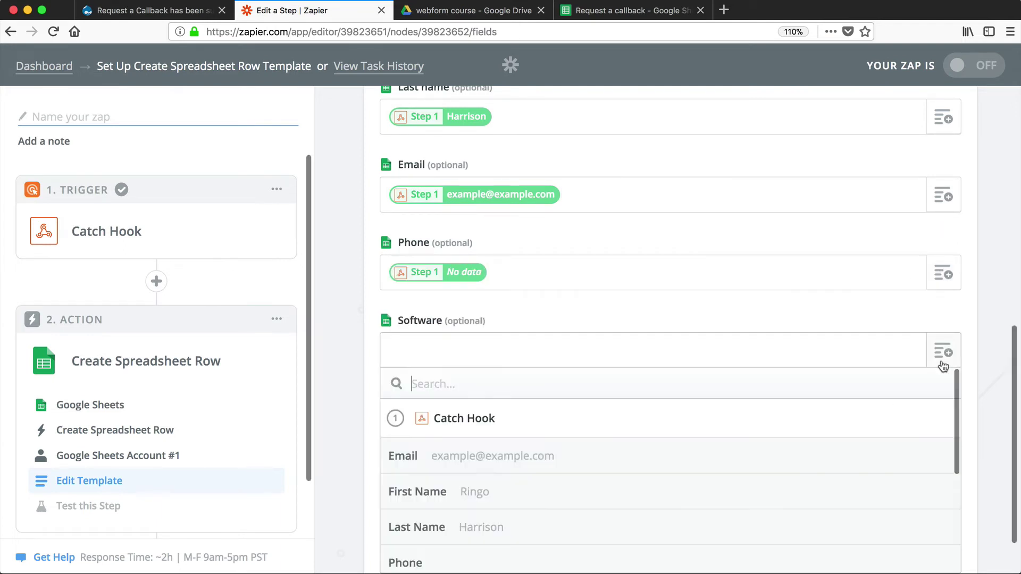
pyautogui.scroll(-3, 569, 473)
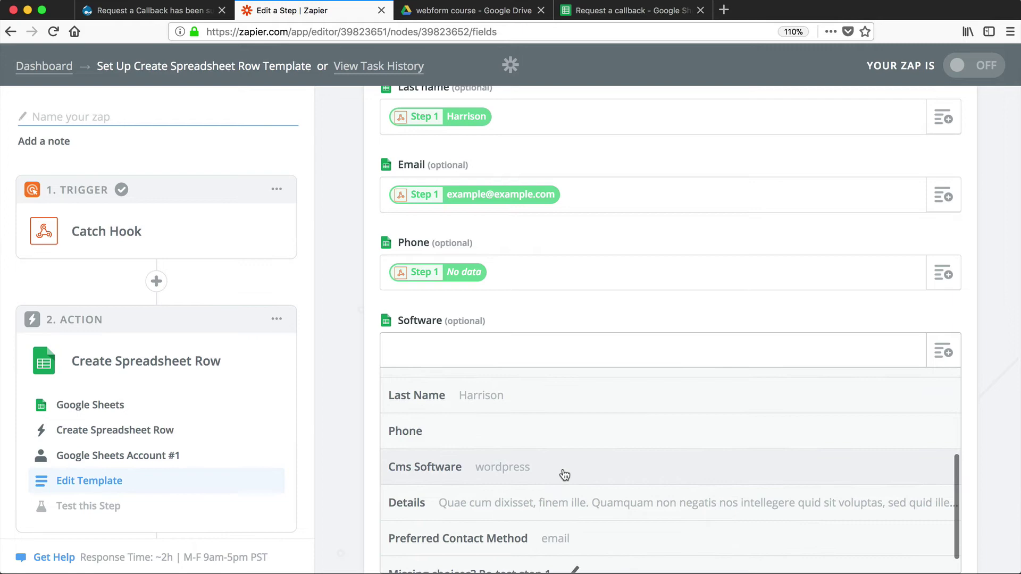
pyautogui.click(565, 472)
pyautogui.click(942, 381)
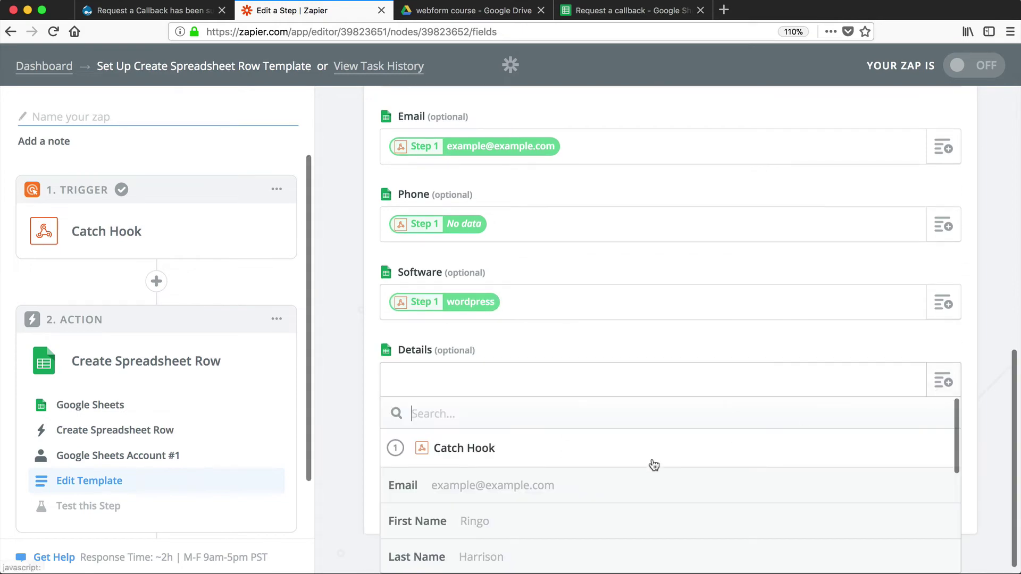
pyautogui.scroll(-3, 654, 465)
pyautogui.scroll(-2, 651, 465)
pyautogui.click(627, 481)
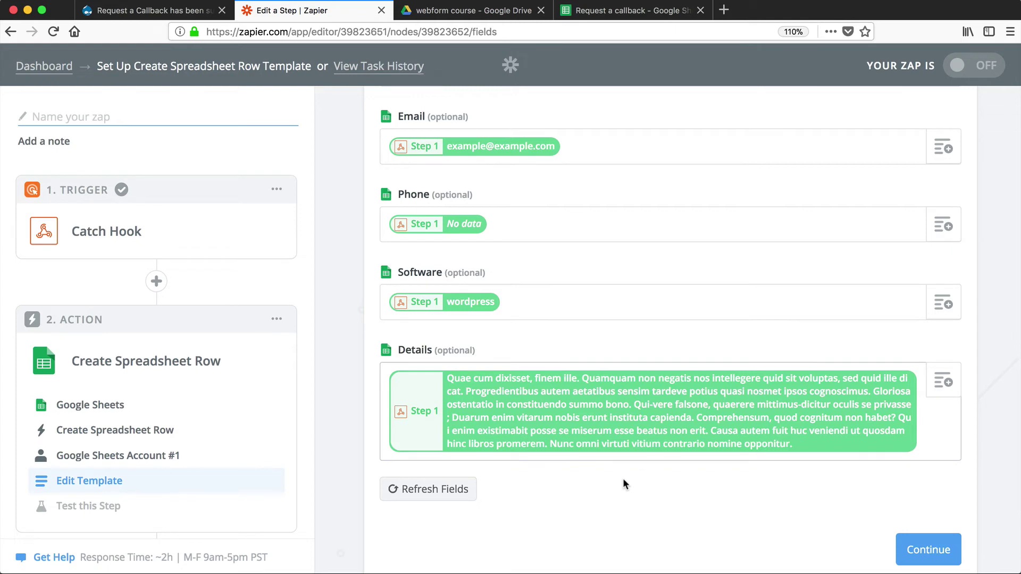
# Send a test row to Google Sheets and confirm row 2 arrived with wordpress as Software.
pyautogui.click(925, 552)
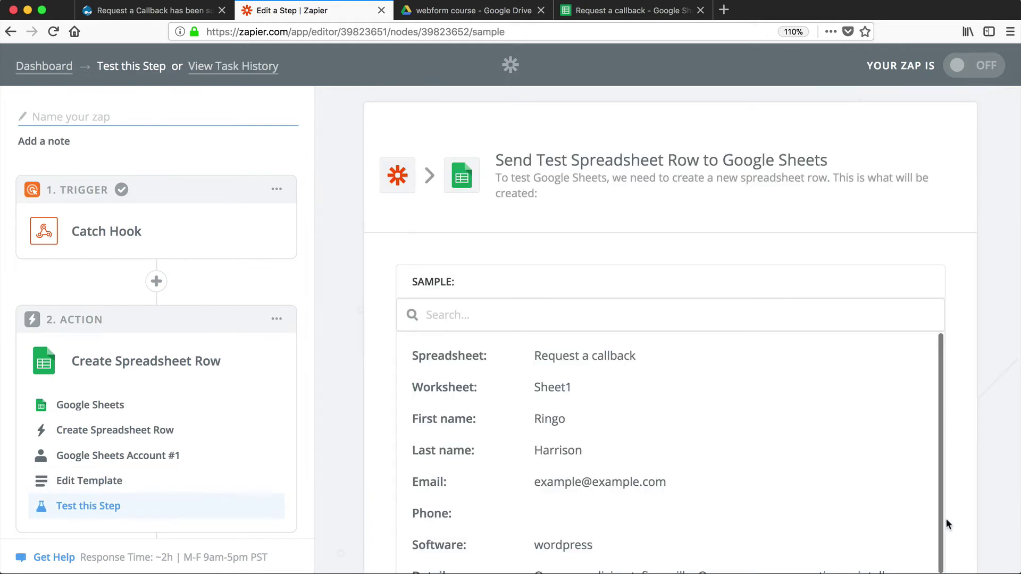
pyautogui.scroll(-5, 975, 479)
pyautogui.scroll(-2, 974, 477)
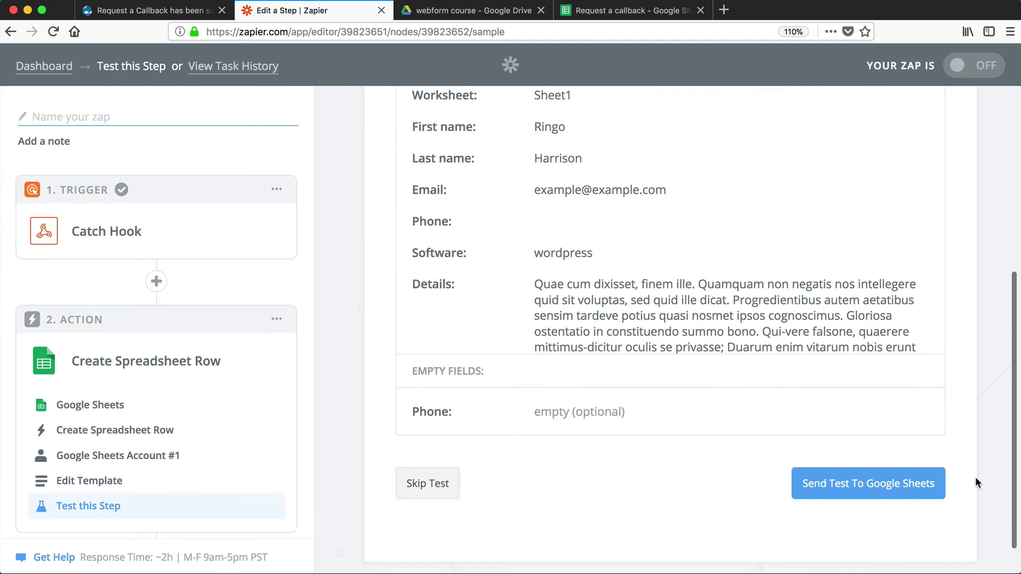
pyautogui.click(848, 451)
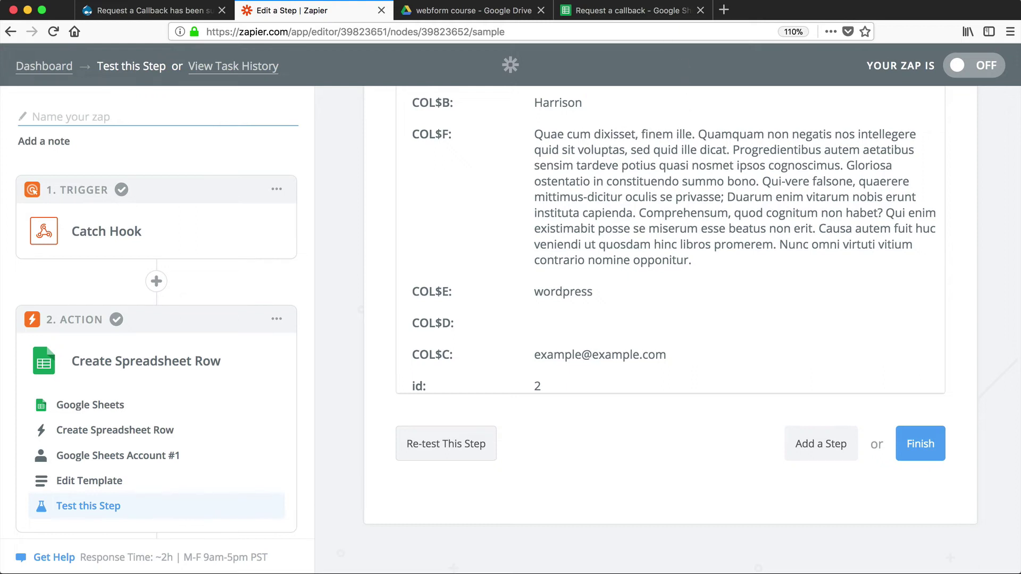
pyautogui.click(612, 11)
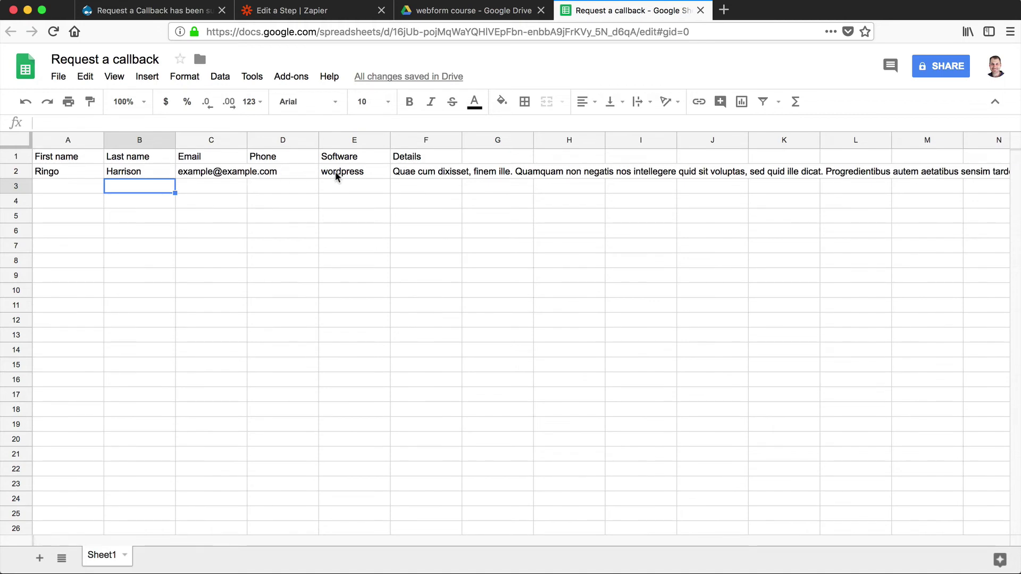
pyautogui.press('super+2')
# Name the Zap 'Request a callback', switch it ON, and view it as an instant Zap on the dashboard.
pyautogui.click(926, 441)
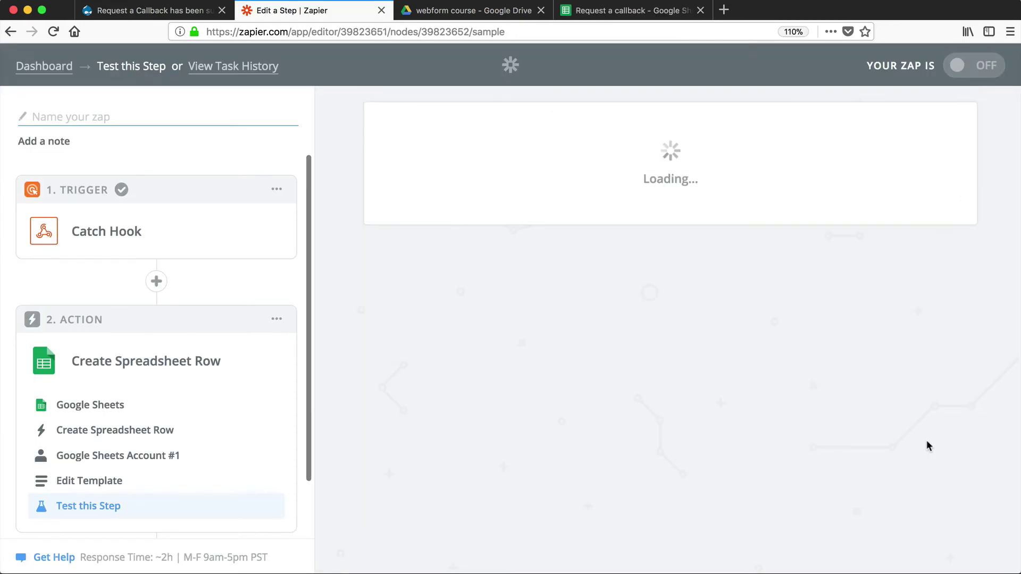
pyautogui.click(633, 275)
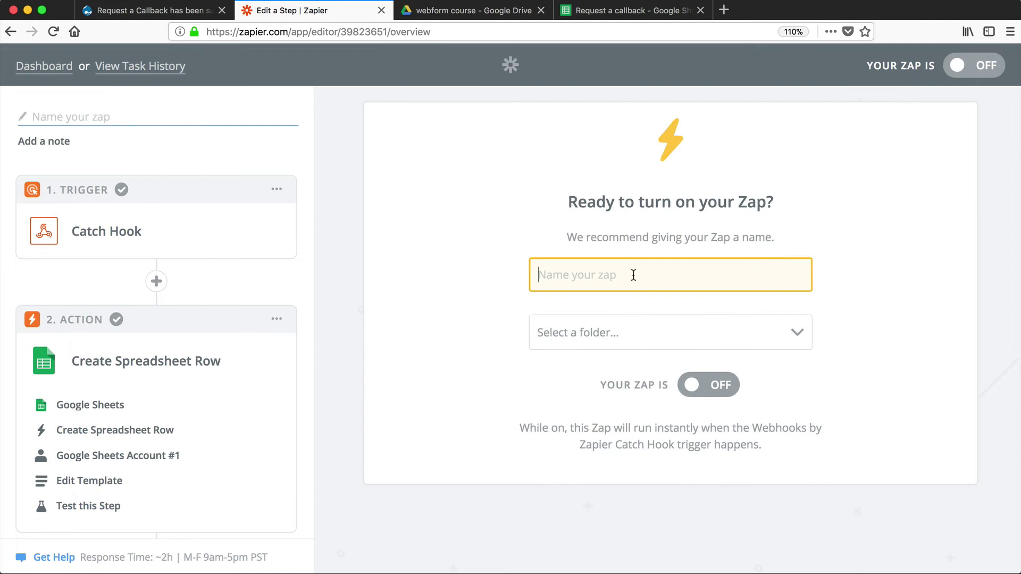
pyautogui.write('Request a')
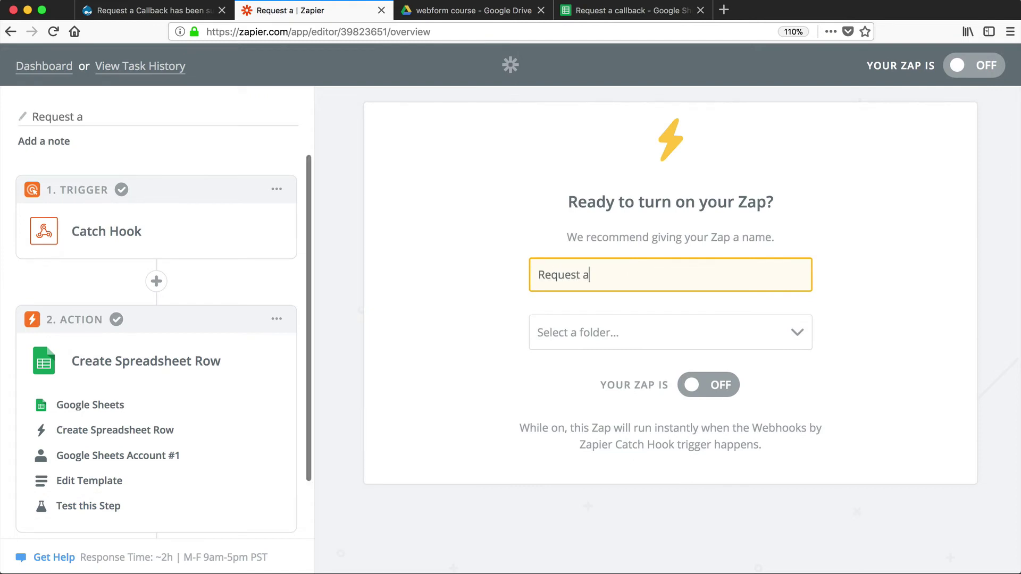
pyautogui.write(' callback')
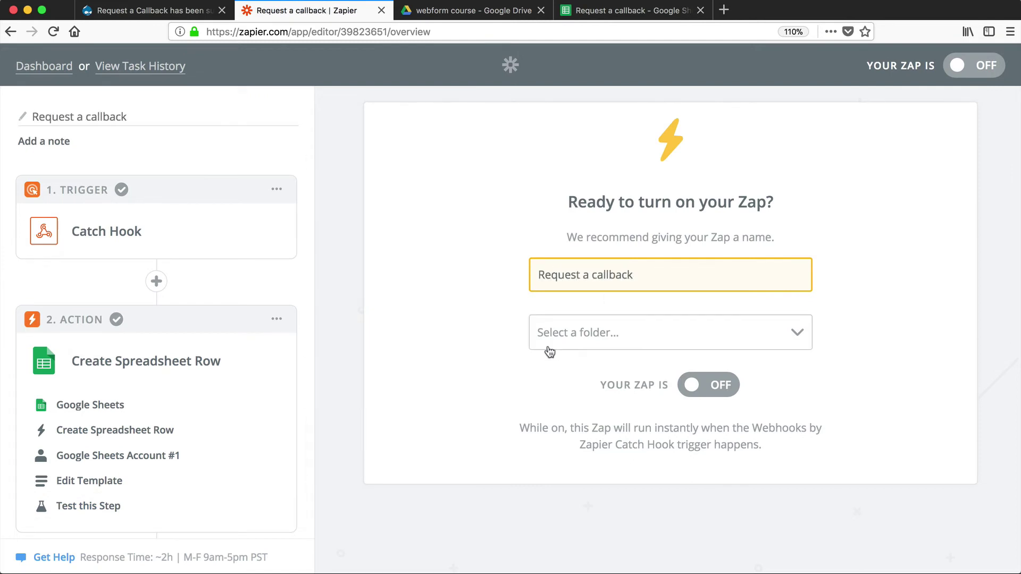
pyautogui.click(736, 384)
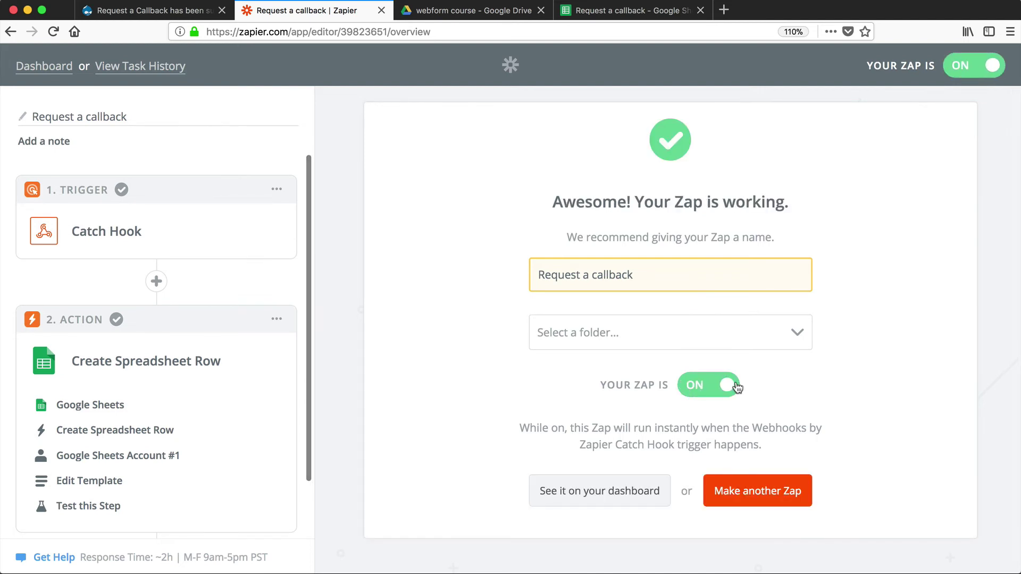
pyautogui.click(587, 492)
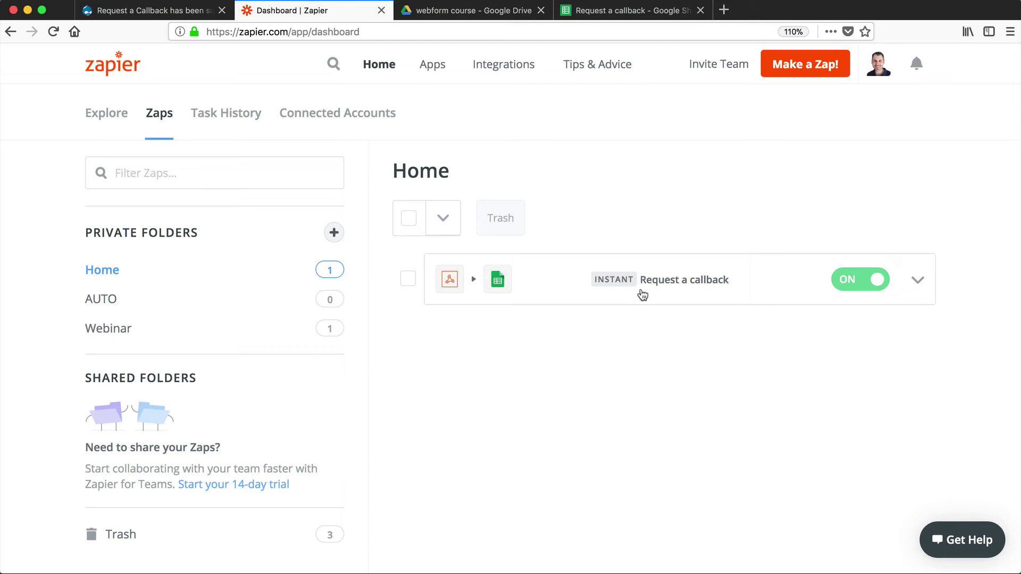
# Resubmit the callback form through both pages and check its new row 3 (Software joomla) in the sheet.
pyautogui.click(143, 11)
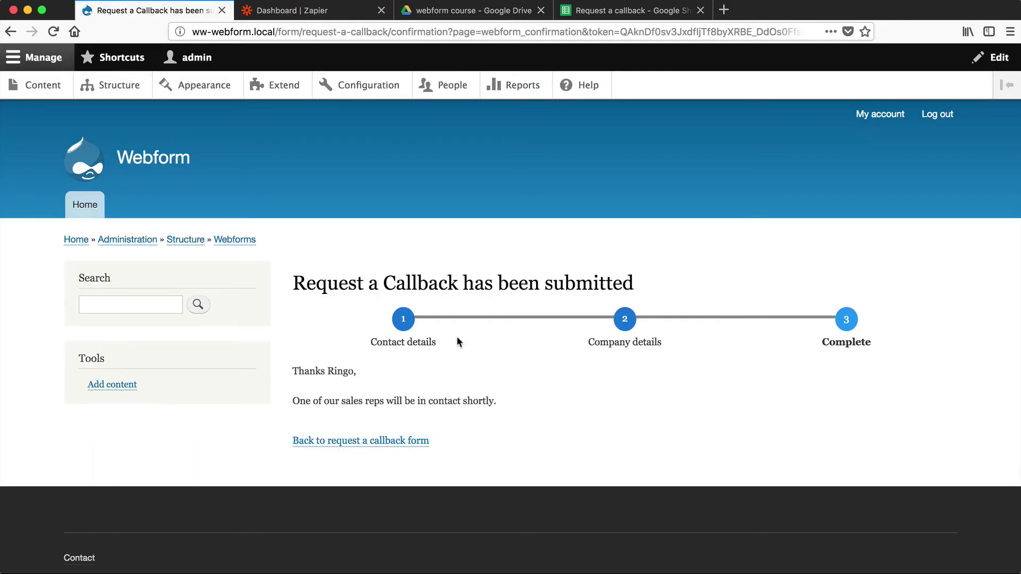
pyautogui.click(371, 441)
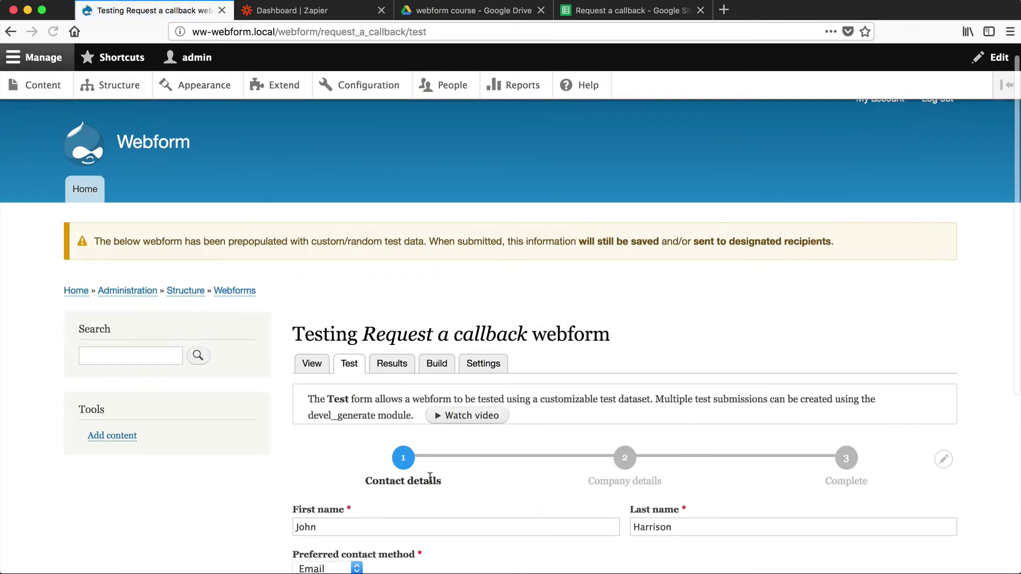
pyautogui.scroll(-5, 426, 423)
pyautogui.click(420, 391)
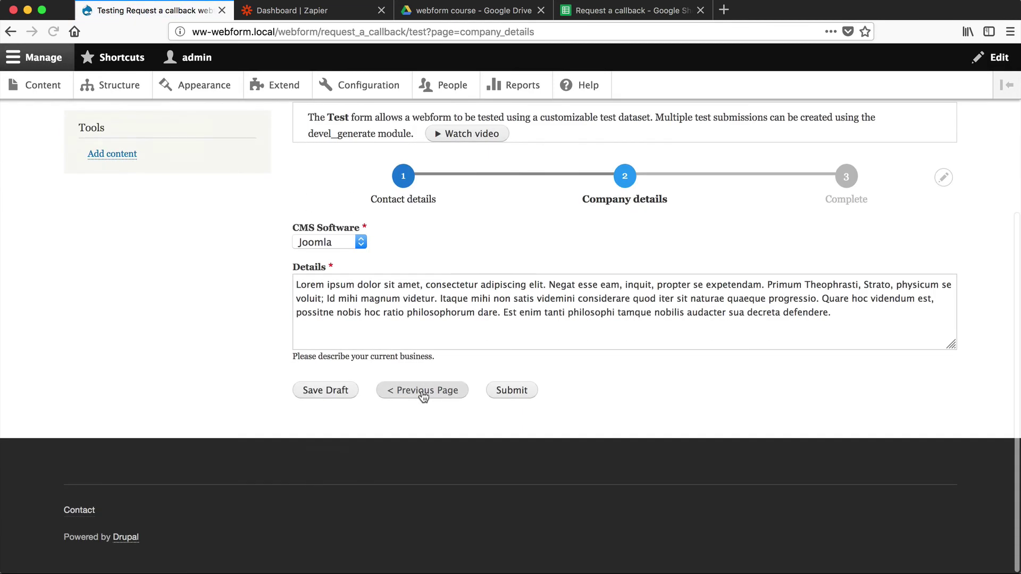
pyautogui.click(513, 389)
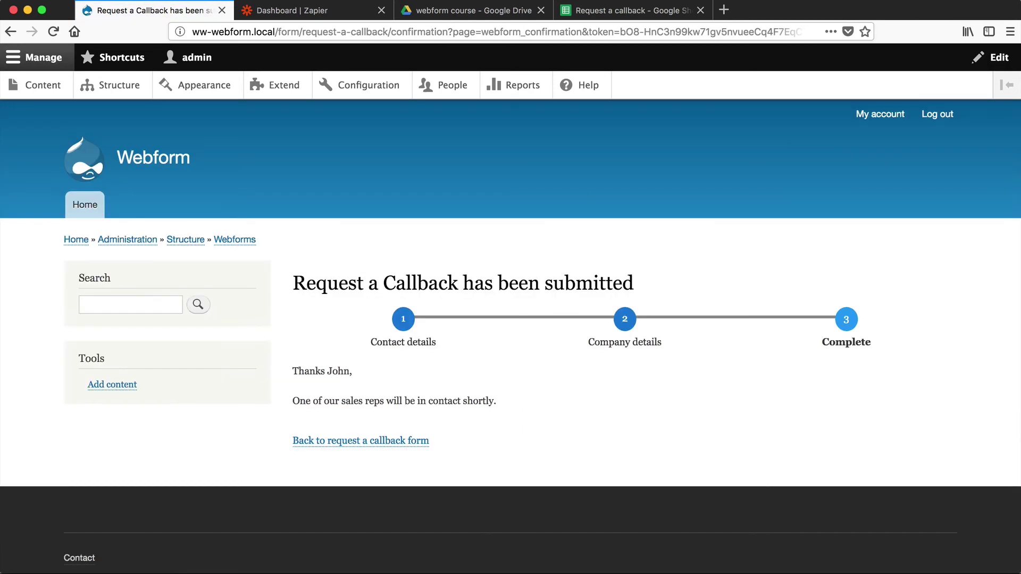
pyautogui.click(606, 11)
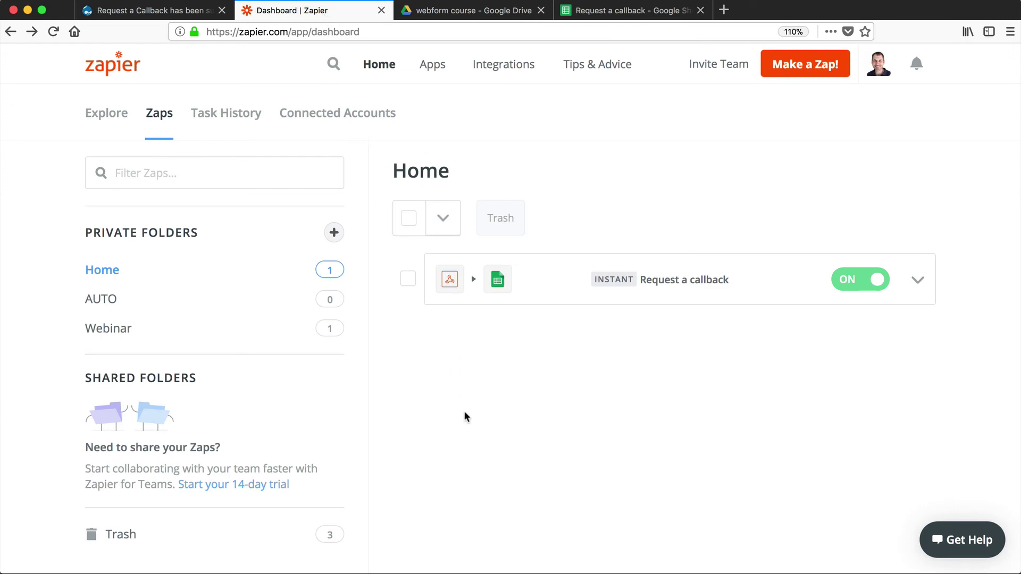
# Review the 10:11:10 PM Request a callback run's Data In and Data Out in Task History.
pyautogui.click(222, 123)
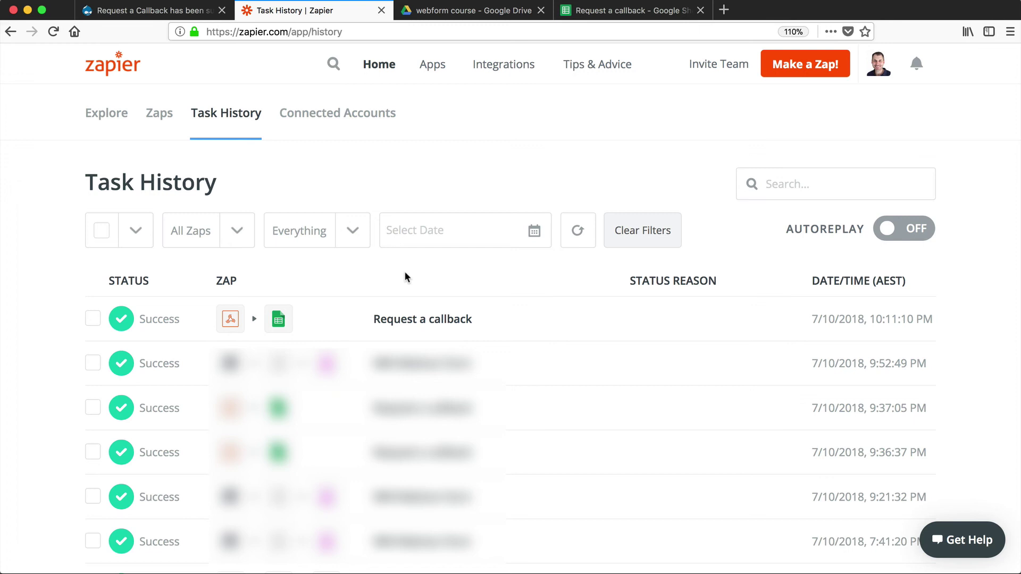
pyautogui.click(354, 322)
pyautogui.scroll(-3, 212, 258)
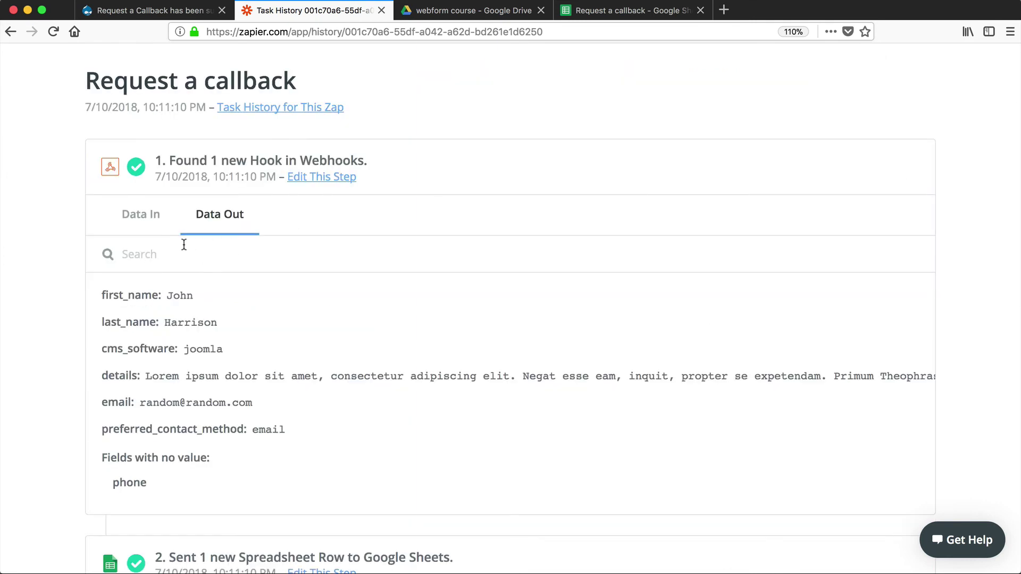
pyautogui.scroll(-3, 181, 255)
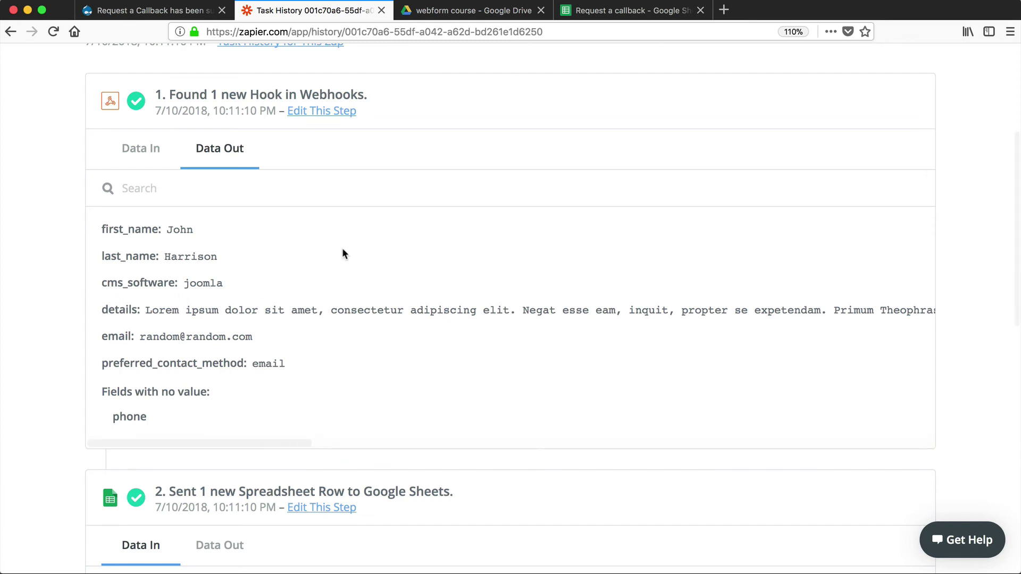
pyautogui.scroll(-7, 343, 248)
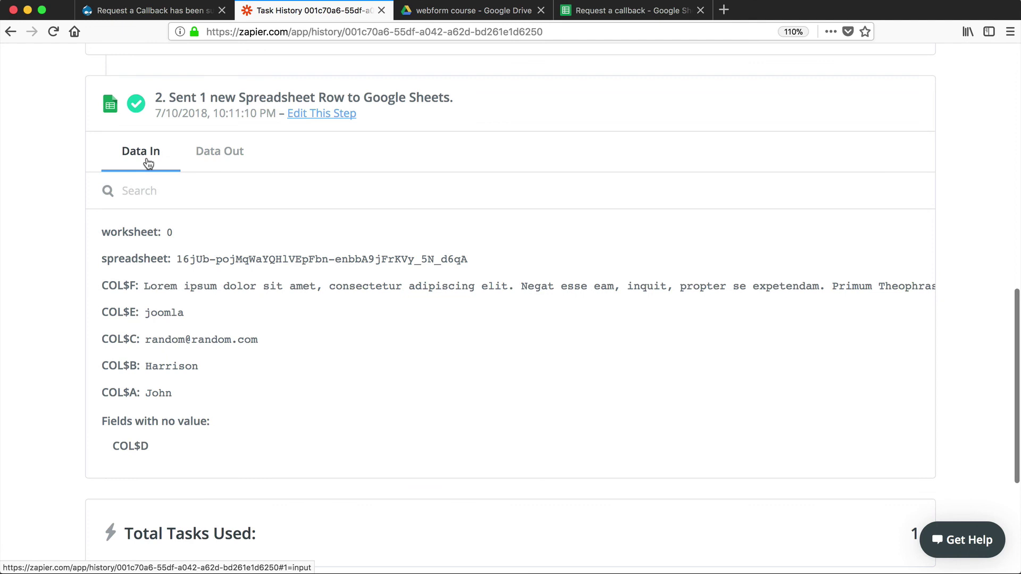
pyautogui.click(219, 169)
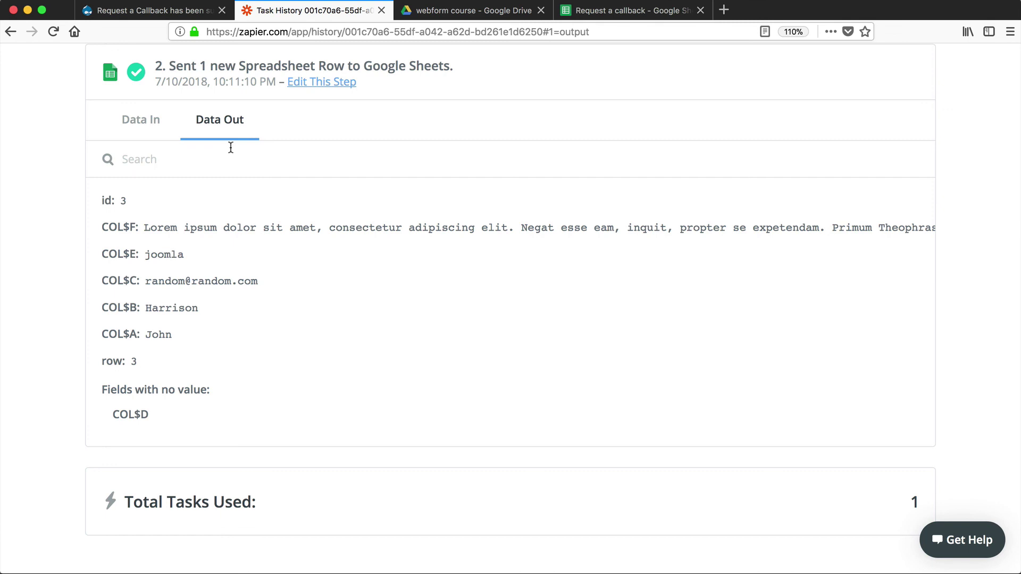
pyautogui.press('super+Left')
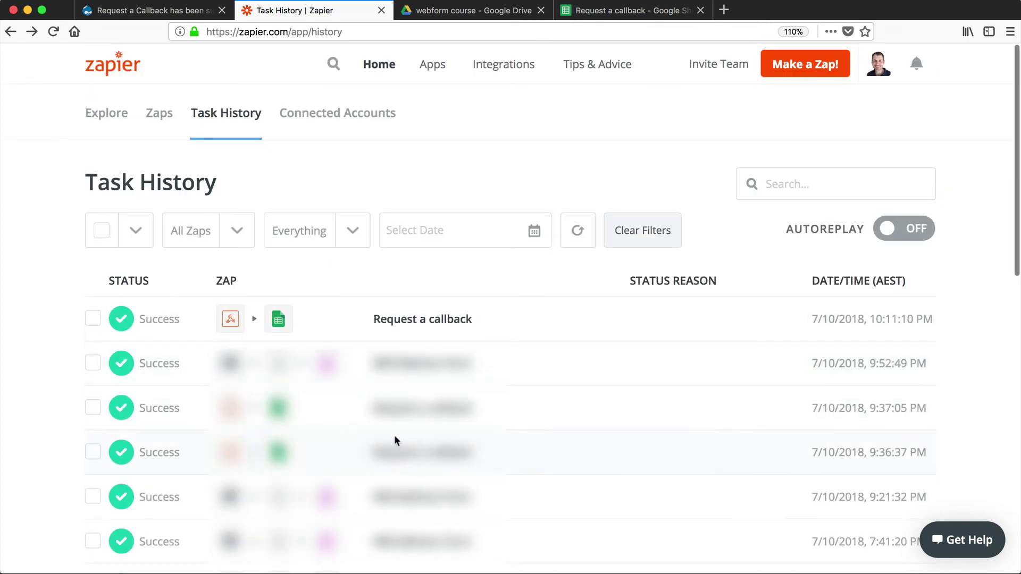